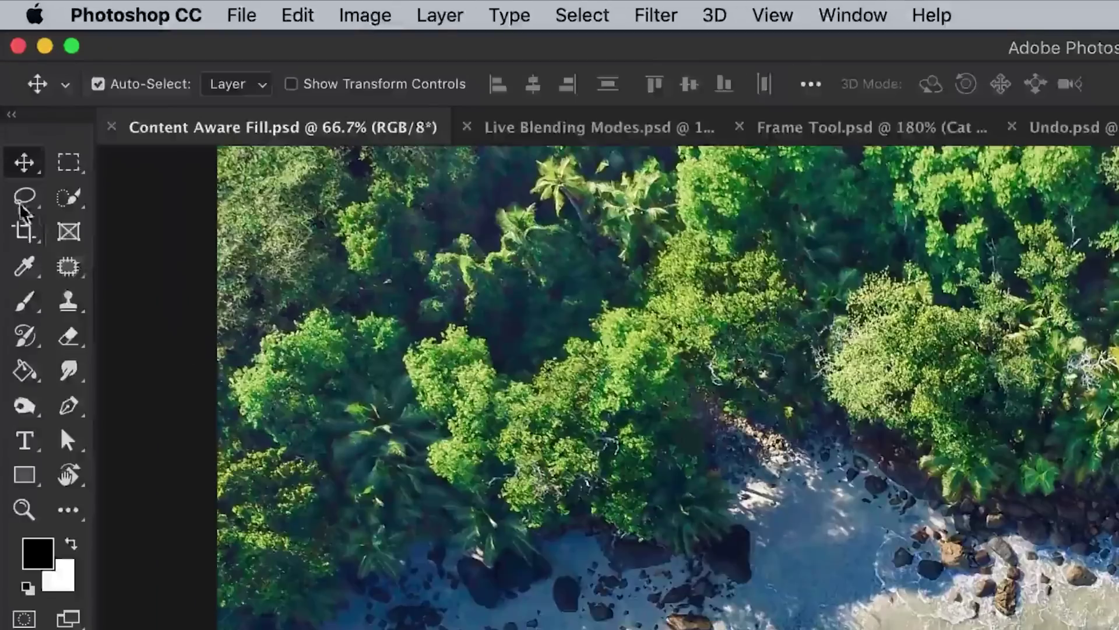
Lasso around the boat and open Content-Aware Fill for the selection.
{"action": "key", "text": "l"}
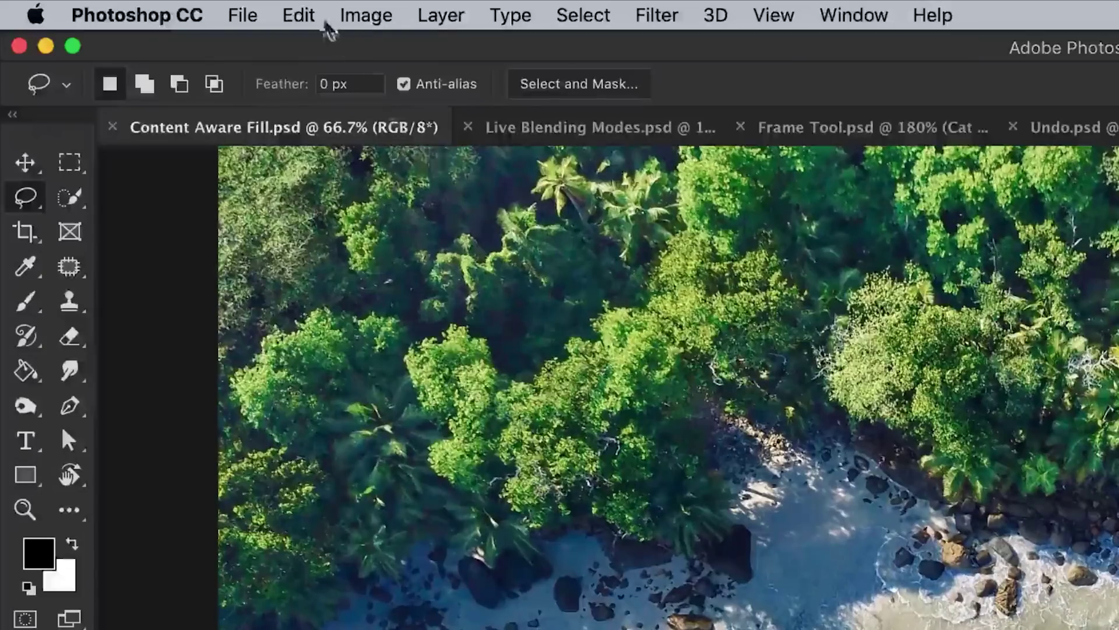
{"action": "left_click", "coordinate": [311, 17]}
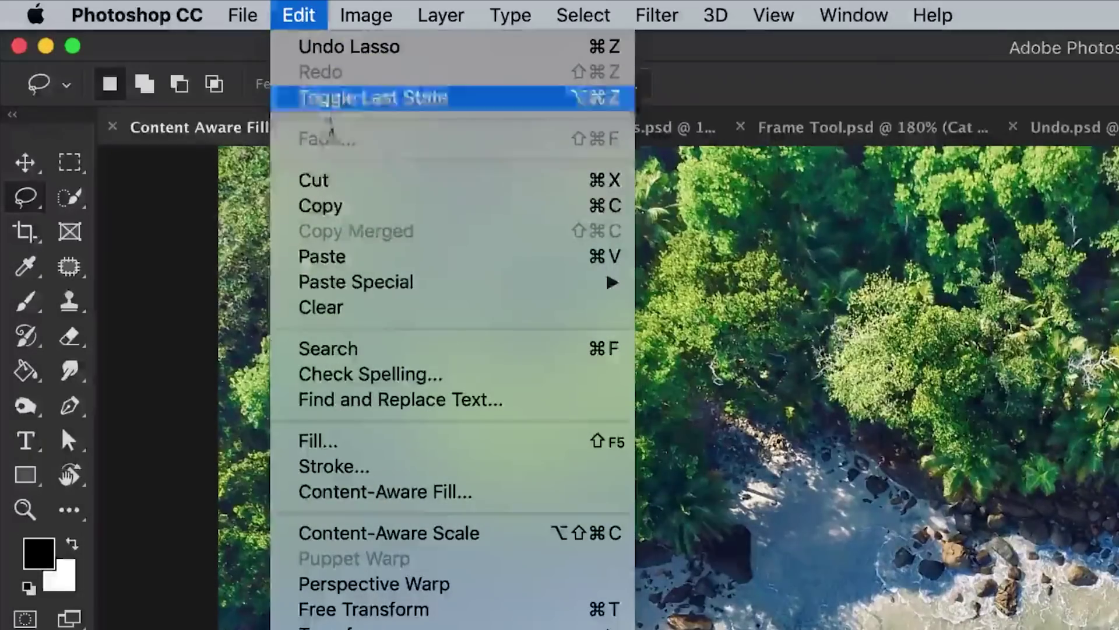
{"action": "left_click", "coordinate": [391, 494]}
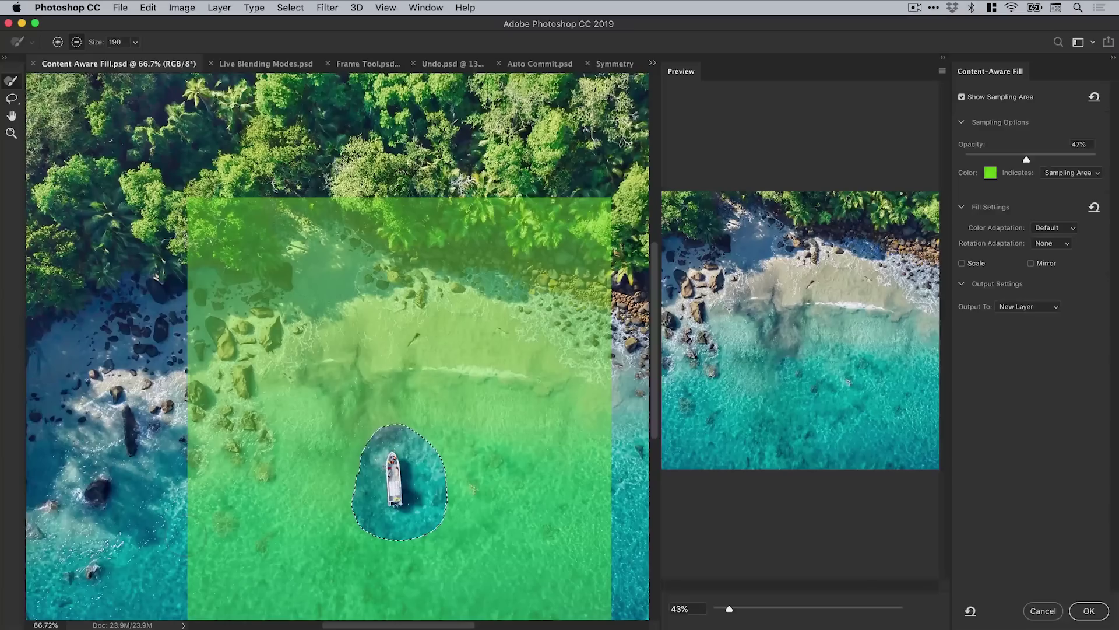
Paint the sampling area to cover the lower-left water and the image's right edge.
{"action": "mouse_move", "coordinate": [169, 496]}
{"action": "left_mouse_down"}
{"action": "mouse_move", "coordinate": [175, 556]}
{"action": "mouse_move", "coordinate": [201, 545]}
{"action": "left_mouse_up"}
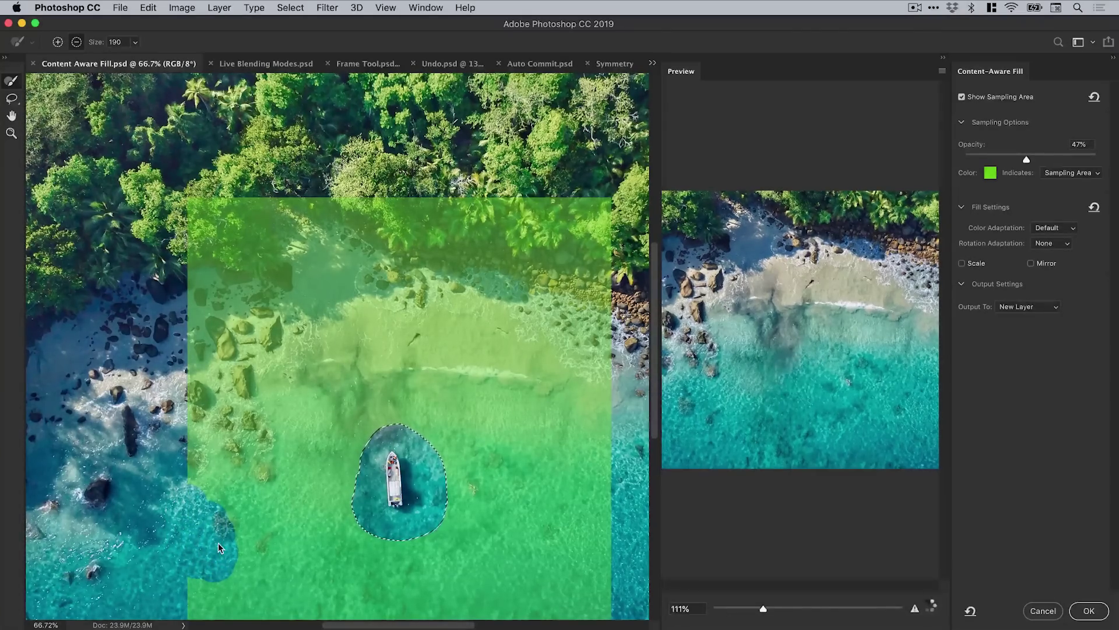
{"action": "mouse_move", "coordinate": [225, 542]}
{"action": "left_mouse_down"}
{"action": "mouse_move", "coordinate": [191, 480]}
{"action": "mouse_move", "coordinate": [175, 601]}
{"action": "left_mouse_up"}
{"action": "left_click_drag", "start_coordinate": [157, 524], "coordinate": [108, 606]}
{"action": "left_click_drag", "start_coordinate": [131, 533], "coordinate": [146, 496]}
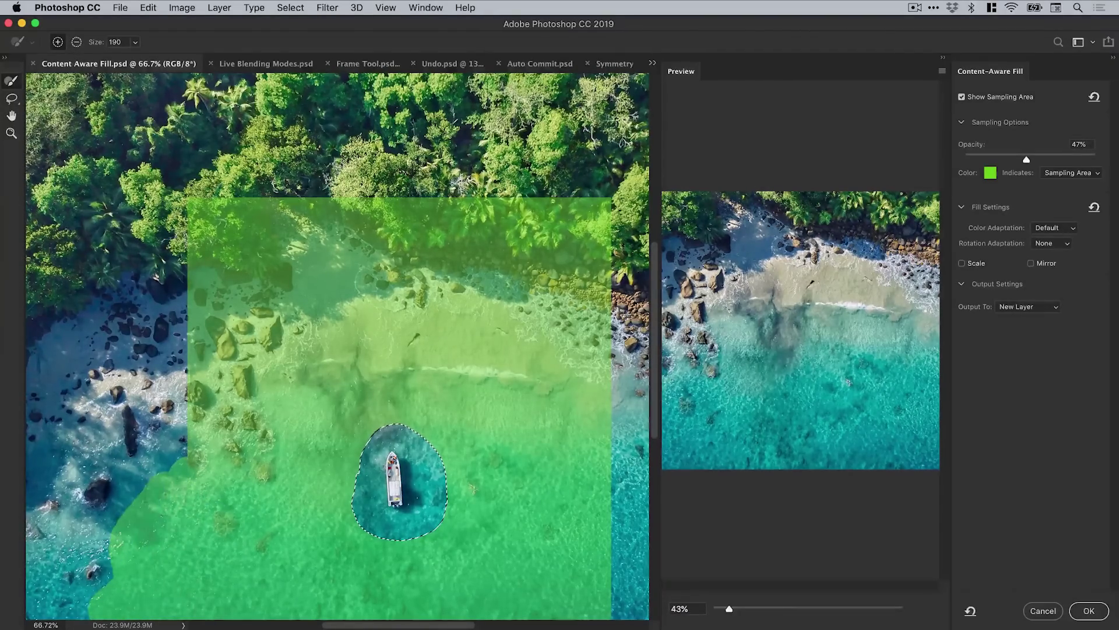
{"action": "mouse_move", "coordinate": [627, 440]}
{"action": "left_mouse_down"}
{"action": "mouse_move", "coordinate": [633, 613]}
{"action": "mouse_move", "coordinate": [636, 460]}
{"action": "mouse_move", "coordinate": [644, 612]}
{"action": "left_mouse_up"}
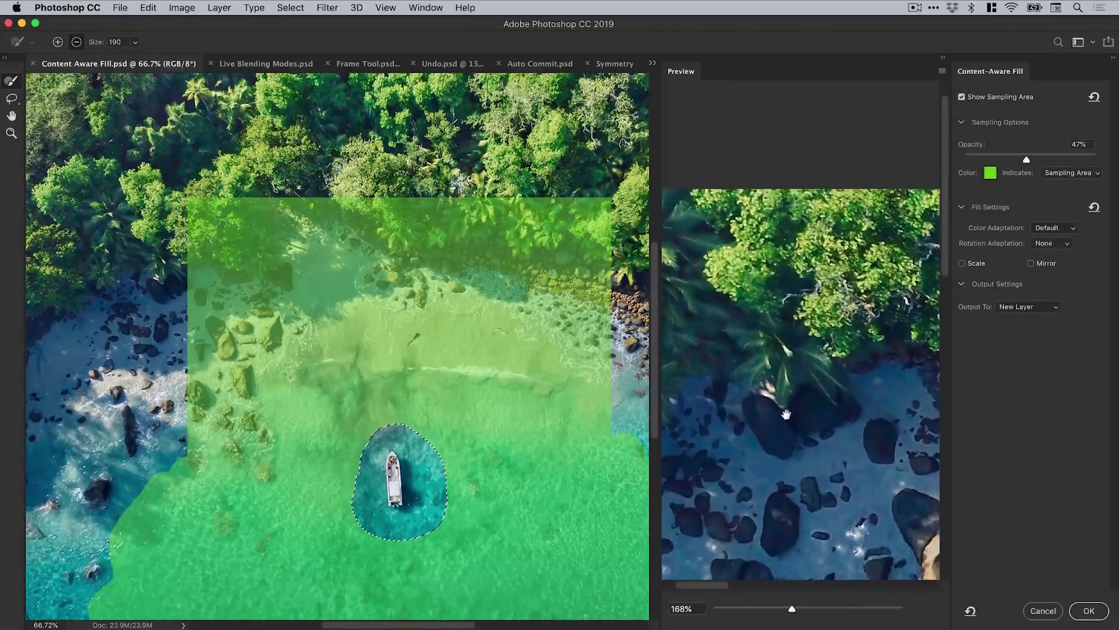
Set the fill preview zoom to 44% and lower the sampling-area overlay opacity to 31%.
{"action": "left_click", "coordinate": [682, 608]}
{"action": "type", "text": "44"}
{"action": "key", "text": "Return"}
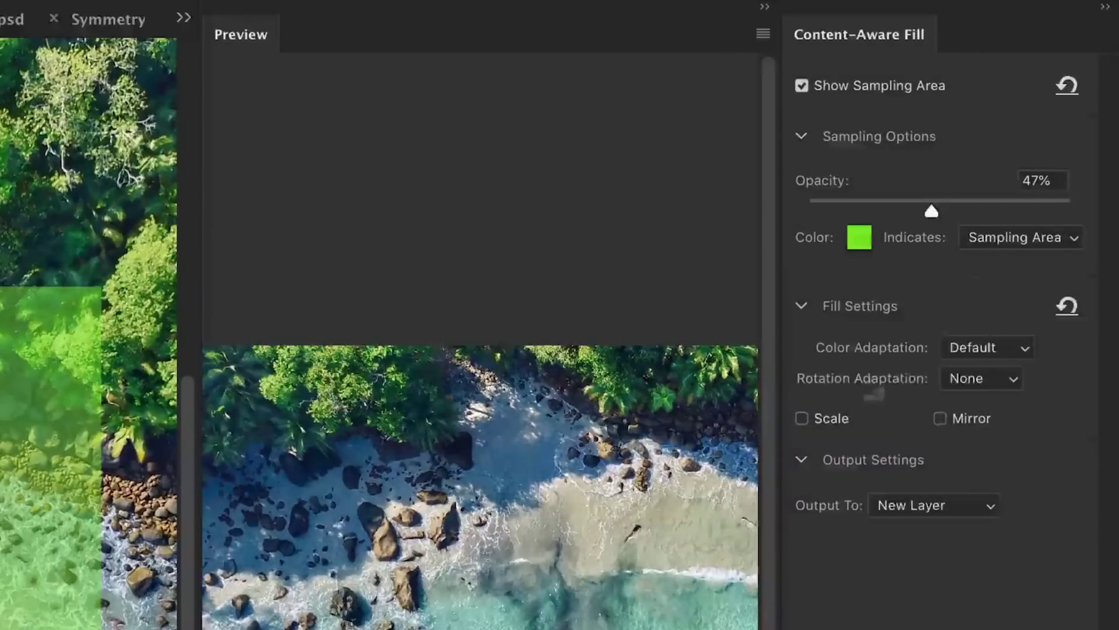
{"action": "left_click", "coordinate": [1014, 239]}
{"action": "left_click", "coordinate": [1017, 253]}
{"action": "left_click", "coordinate": [1070, 175]}
{"action": "left_click", "coordinate": [1058, 160]}
{"action": "left_click_drag", "start_coordinate": [1027, 160], "coordinate": [1006, 159]}
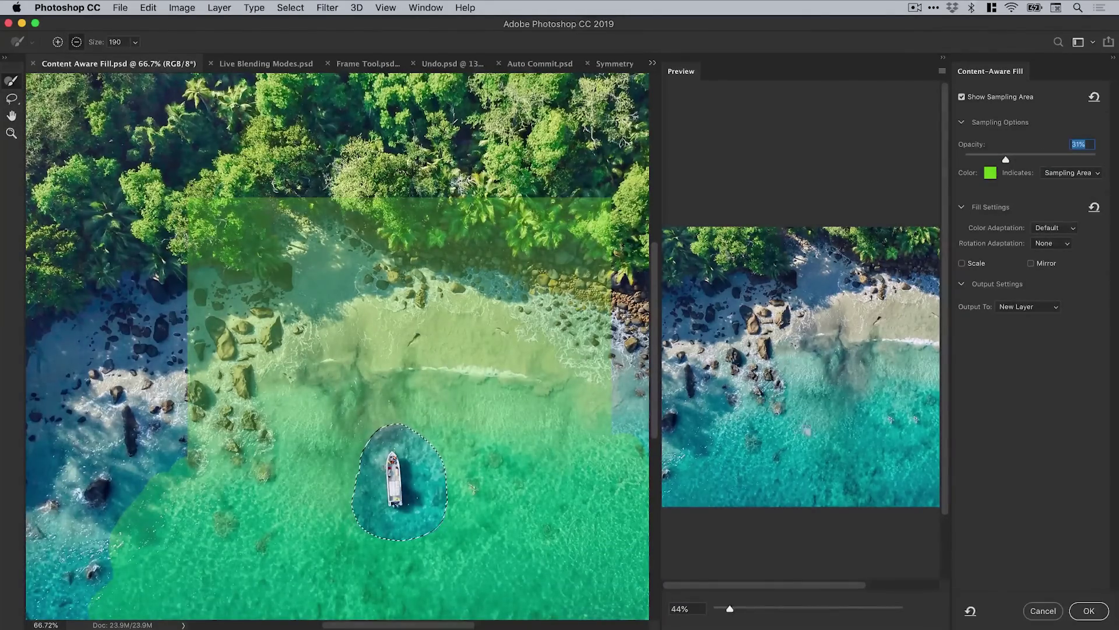
Apply the boat fill and zoom in to 200% on the water.
{"action": "left_click", "coordinate": [1088, 610]}
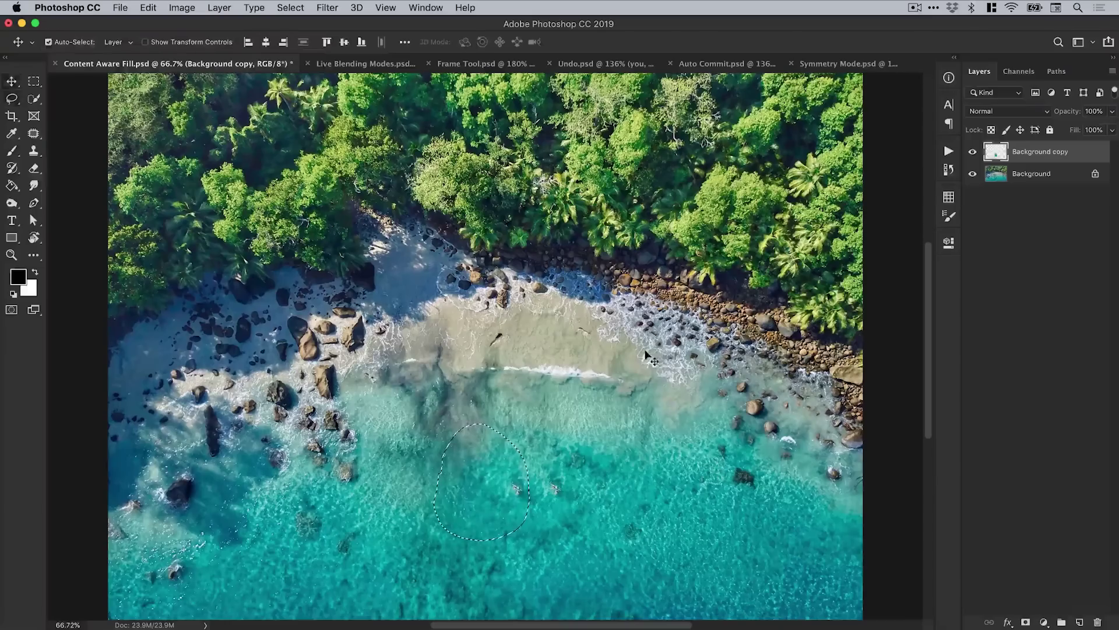
{"action": "key", "text": "super+plus"}
{"action": "key", "text": "super+plus"}
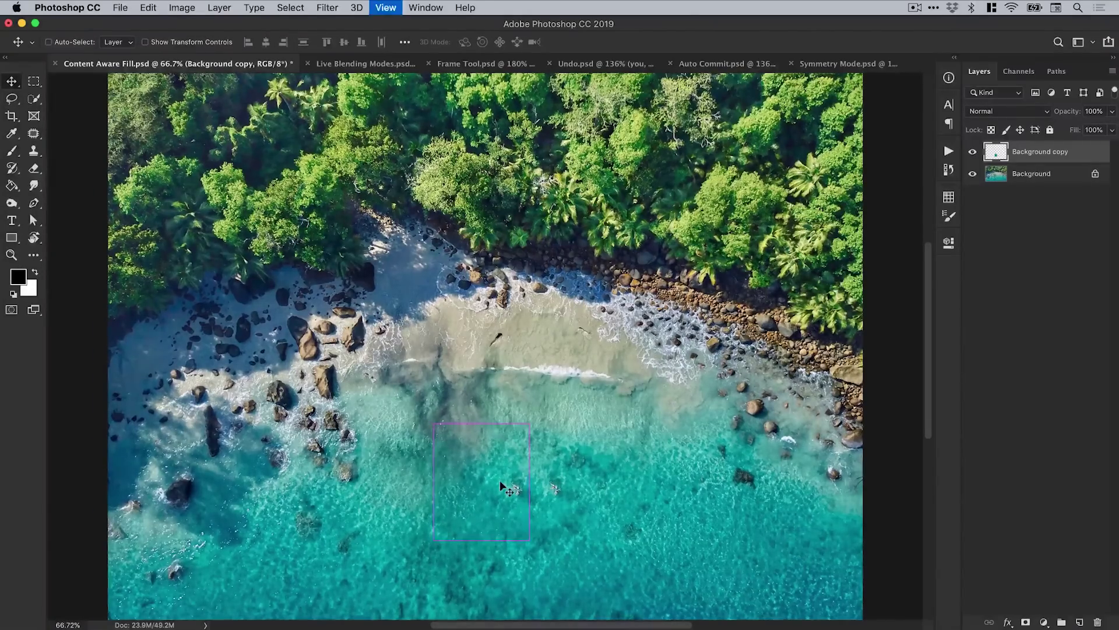
{"action": "scroll", "coordinate": [485, 346], "scroll_direction": "down", "scroll_amount": 10}
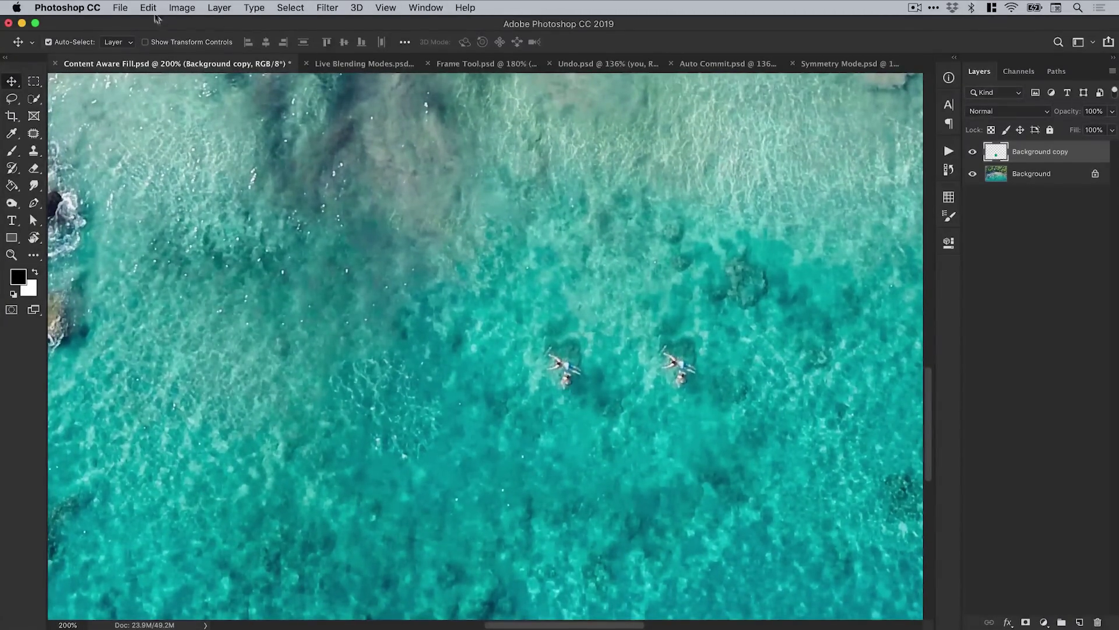
Lasso the two swimmers and remove them with Content-Aware Fill.
{"action": "key", "text": "l"}
{"action": "left_click_drag", "start_coordinate": [502, 328], "coordinate": [770, 383]}
{"action": "left_click_drag", "start_coordinate": [528, 318], "coordinate": [527, 319]}
{"action": "left_click", "coordinate": [148, 8]}
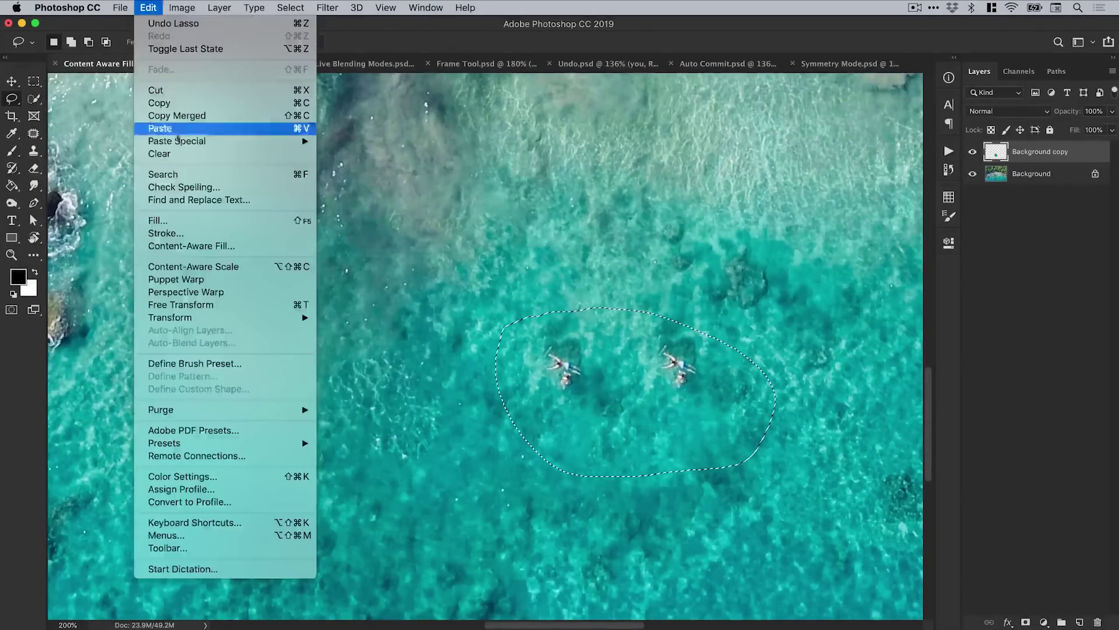
{"action": "left_click", "coordinate": [193, 245]}
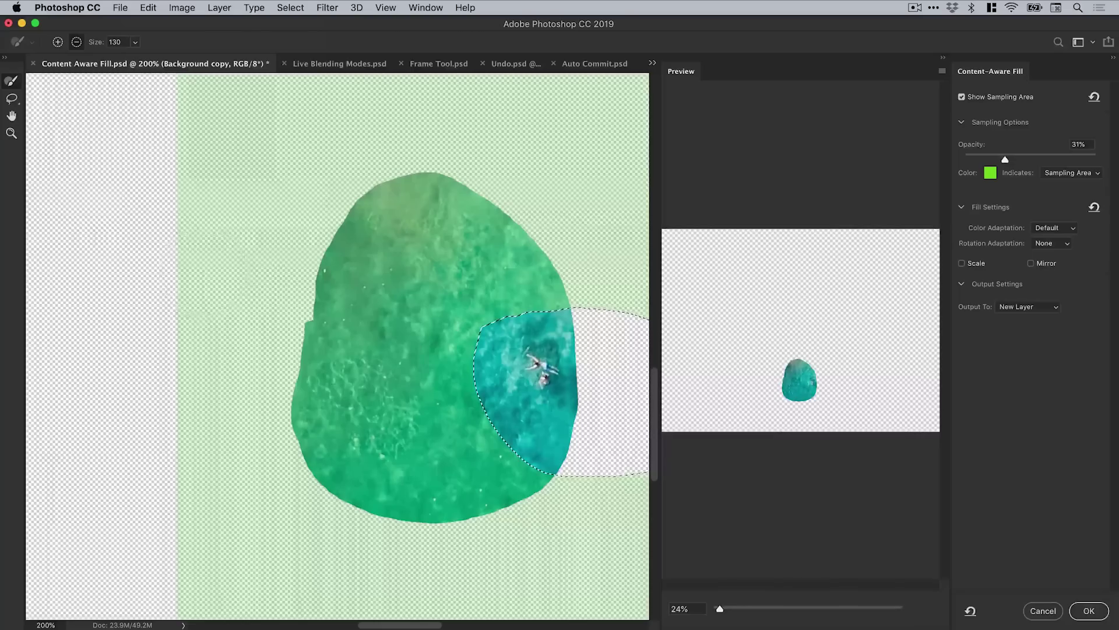
{"action": "left_click", "coordinate": [1089, 610]}
Deselect, fit the image on screen, and toggle the Background copy layer to compare.
{"action": "key", "text": "v"}
{"action": "key", "text": "super+d"}
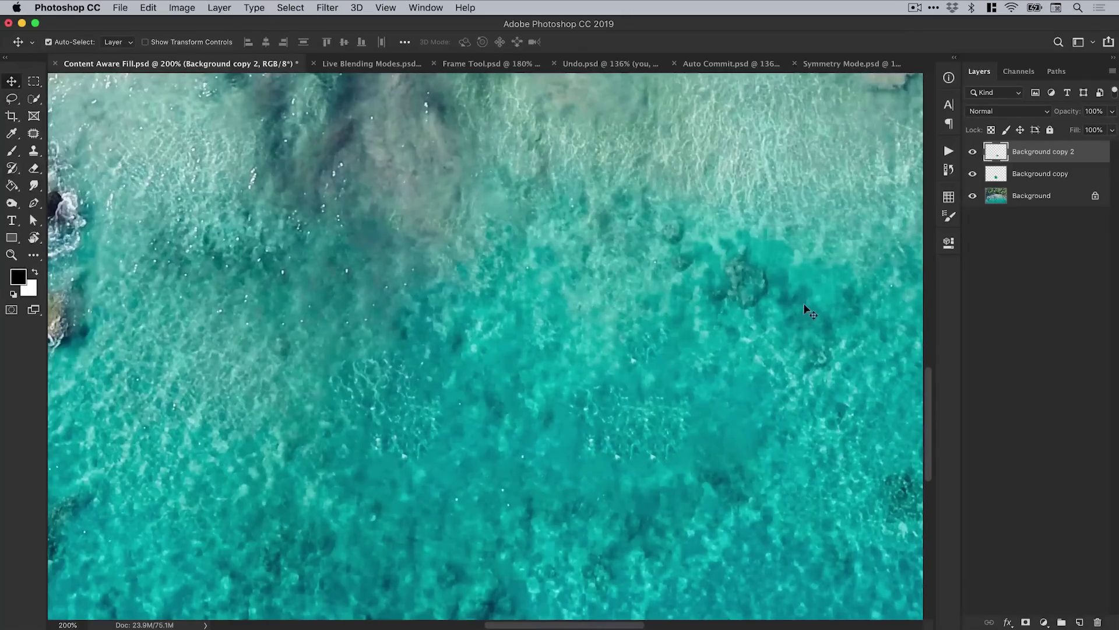
{"action": "key", "text": "super+1"}
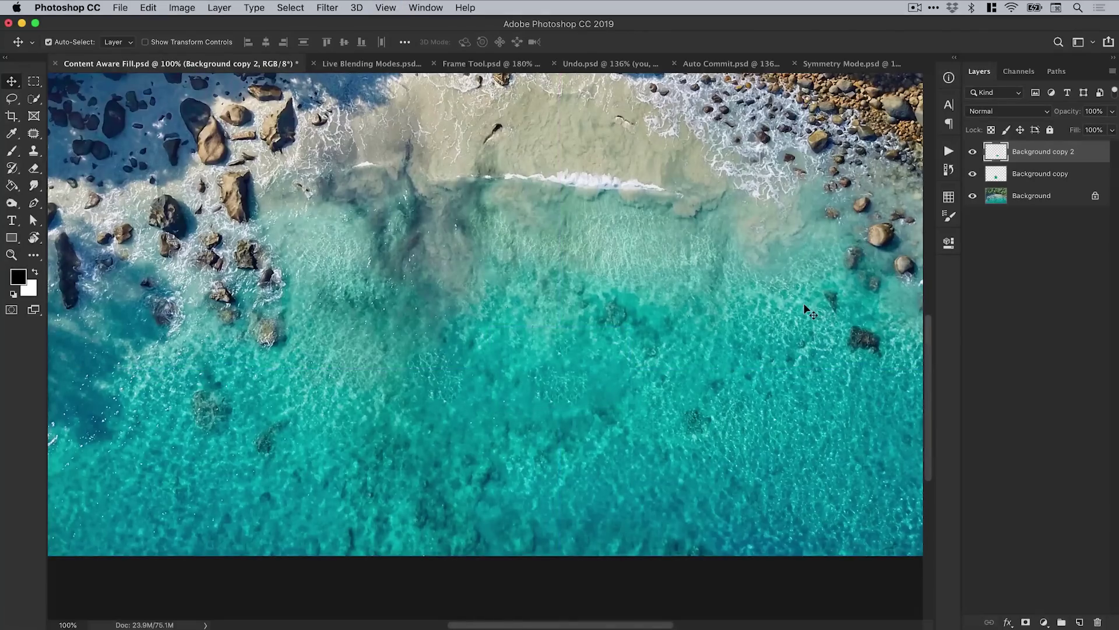
{"action": "key", "text": "super+0"}
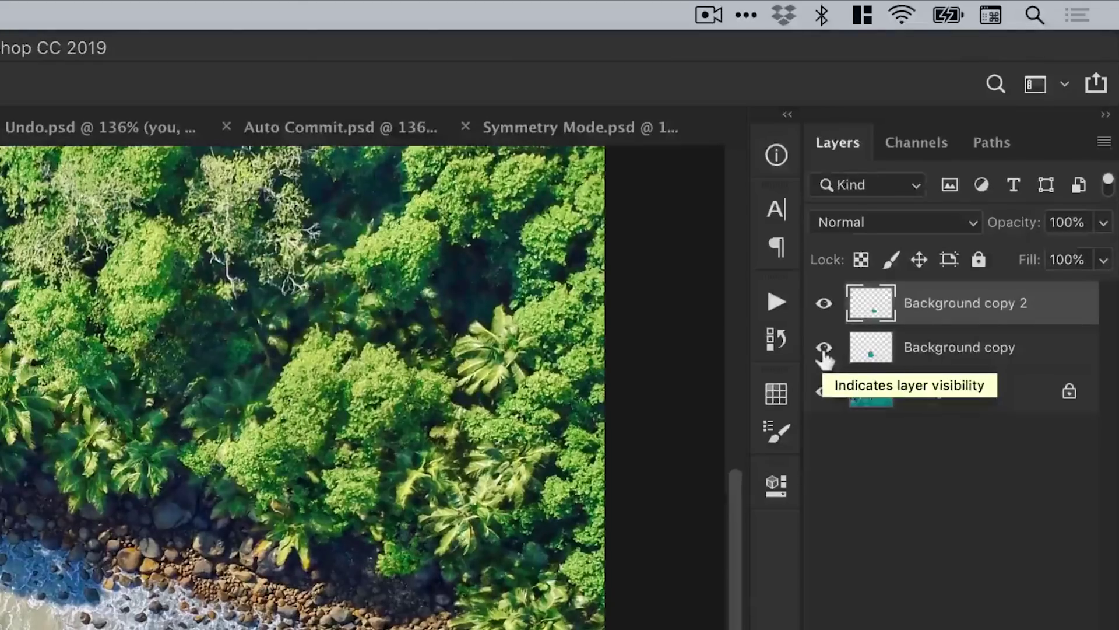
{"action": "left_click", "coordinate": [823, 348]}
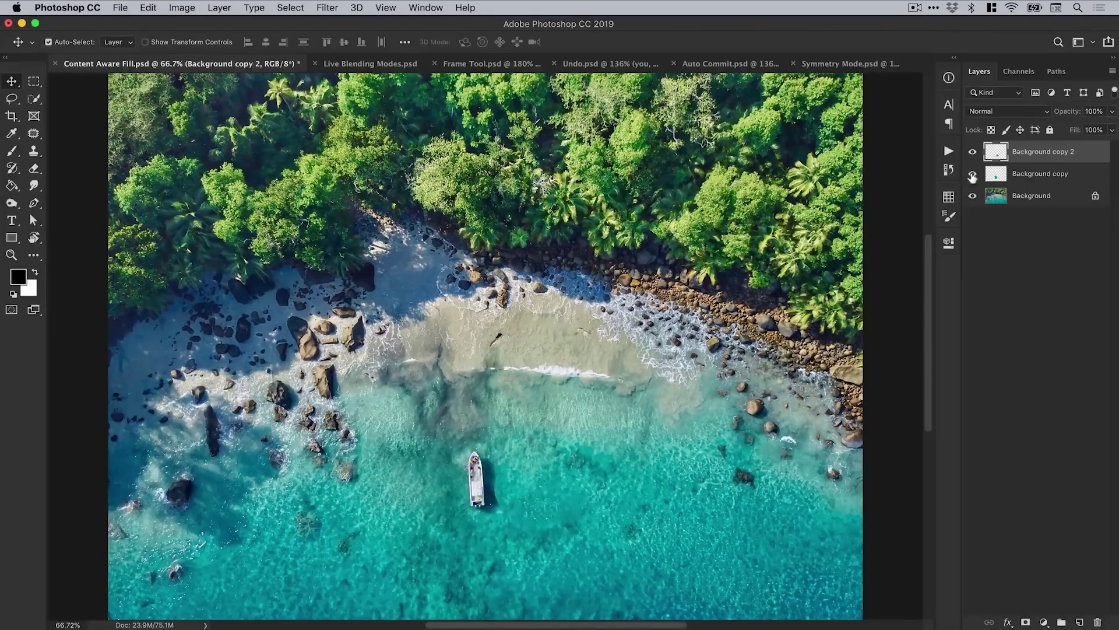
{"action": "left_click", "coordinate": [972, 174]}
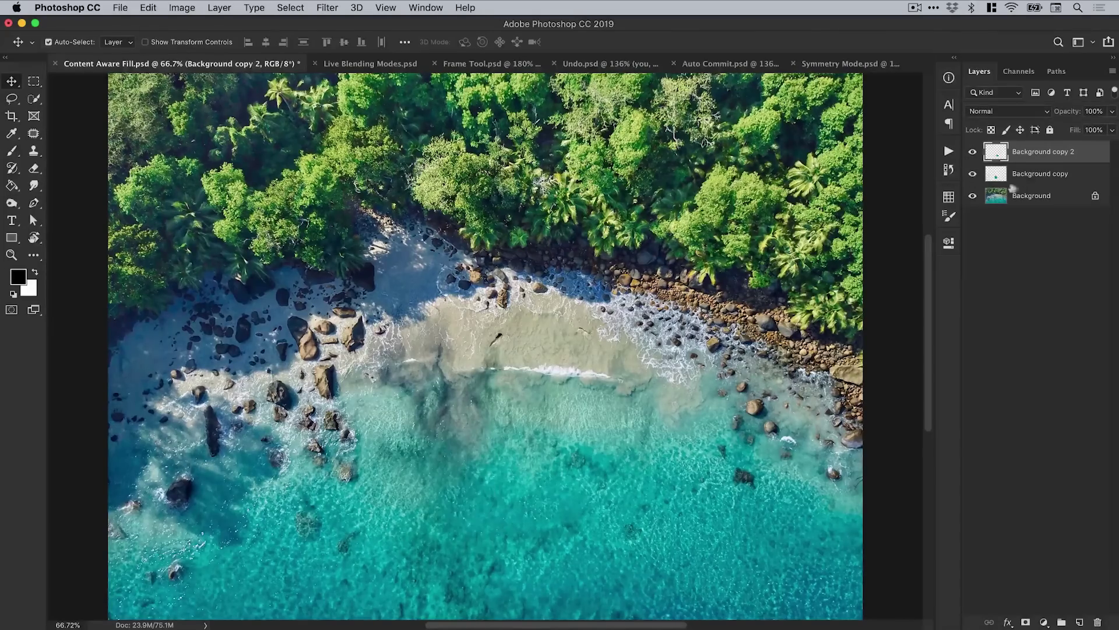
Switch to the Live Blending Modes.psd document.
{"action": "key", "text": "super+shift+e"}
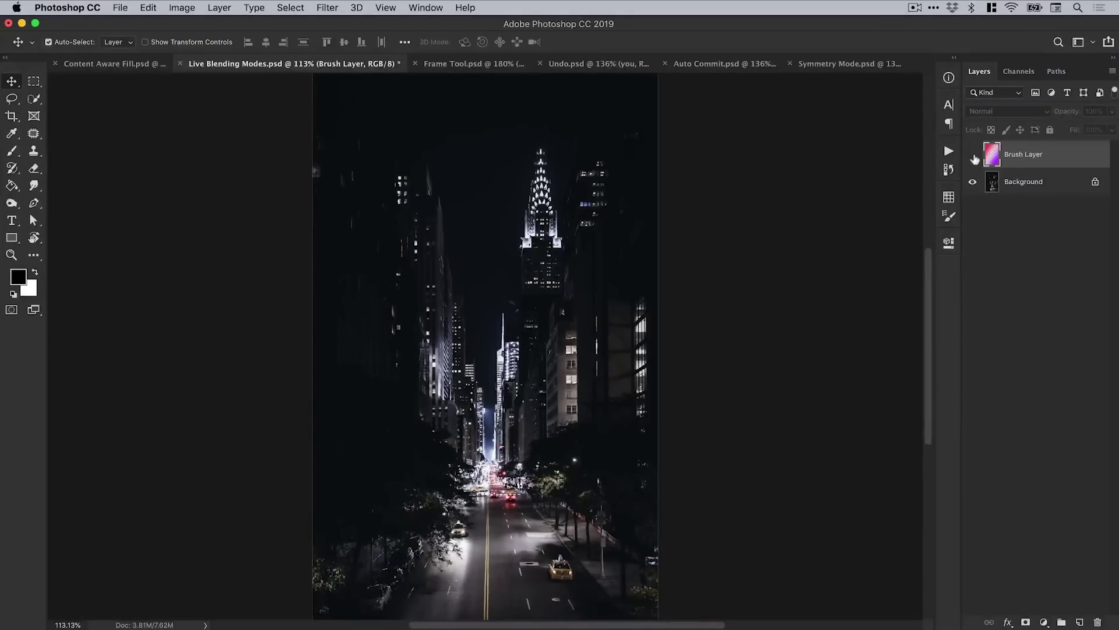
Show the gradient Brush Layer and try Darken, Multiply, Color Burn, then Normal blend modes.
{"action": "left_click", "coordinate": [972, 155]}
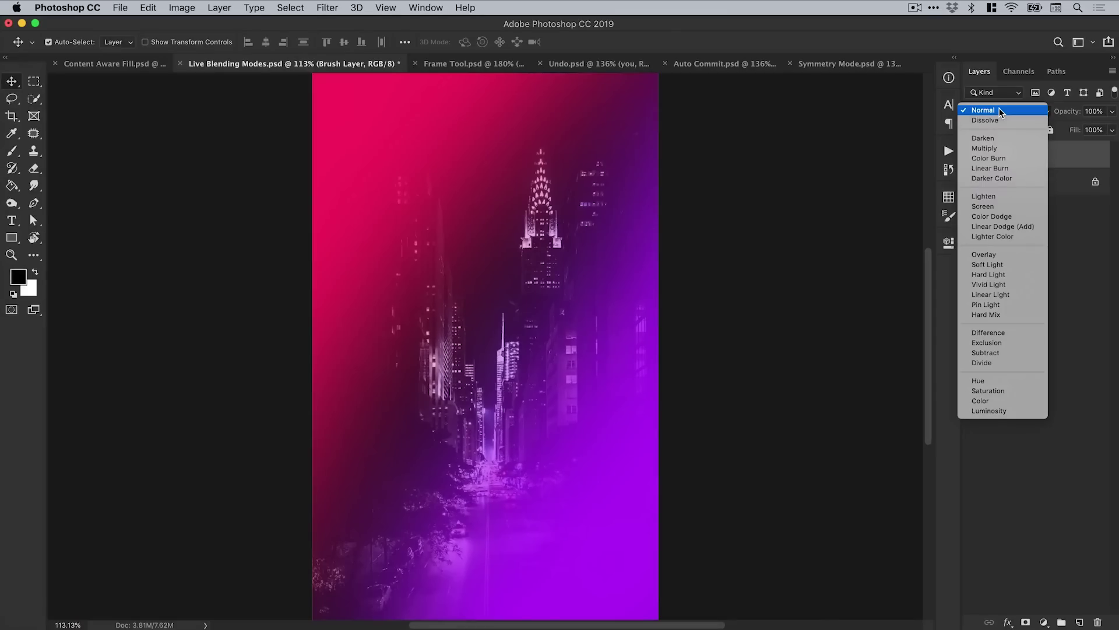
{"action": "left_click", "coordinate": [1001, 140]}
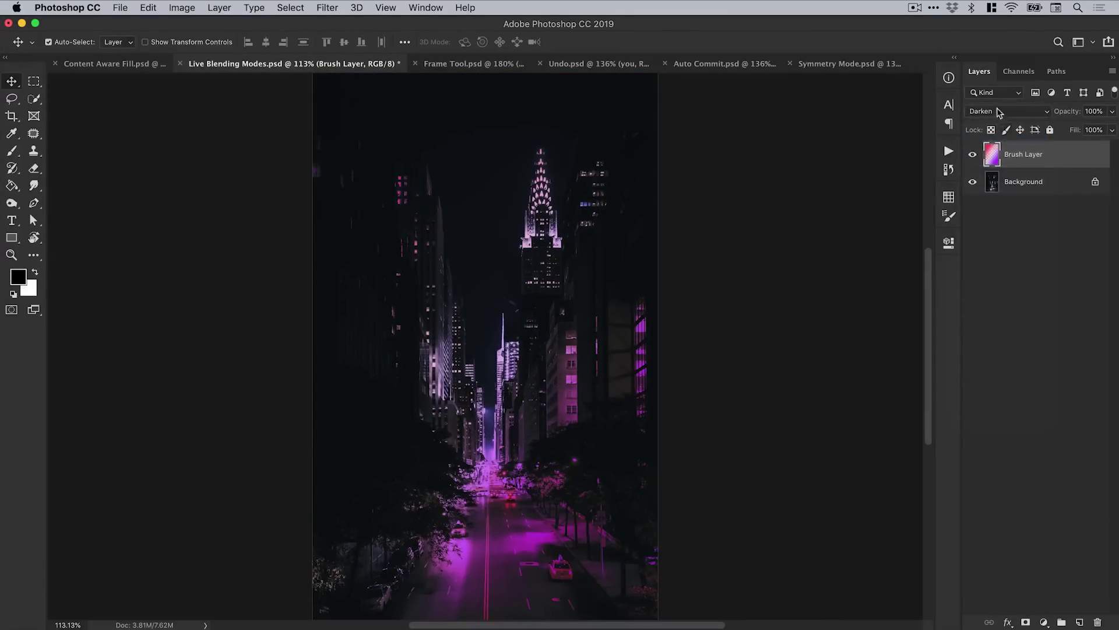
{"action": "left_click", "coordinate": [1000, 113]}
{"action": "left_click", "coordinate": [999, 122]}
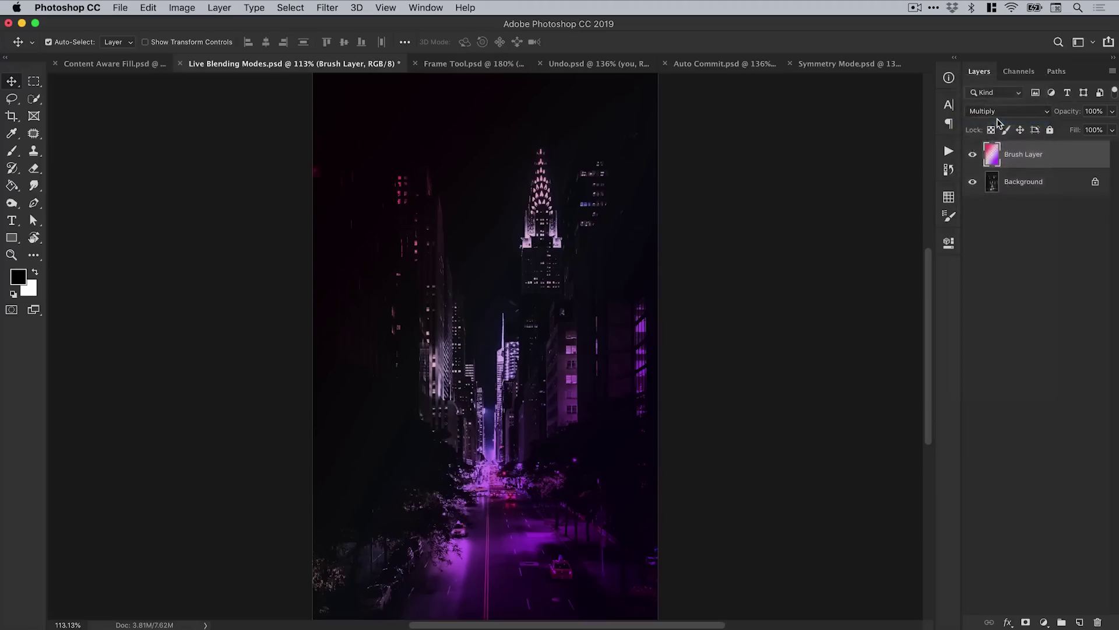
{"action": "left_click", "coordinate": [997, 116]}
{"action": "left_click", "coordinate": [996, 120]}
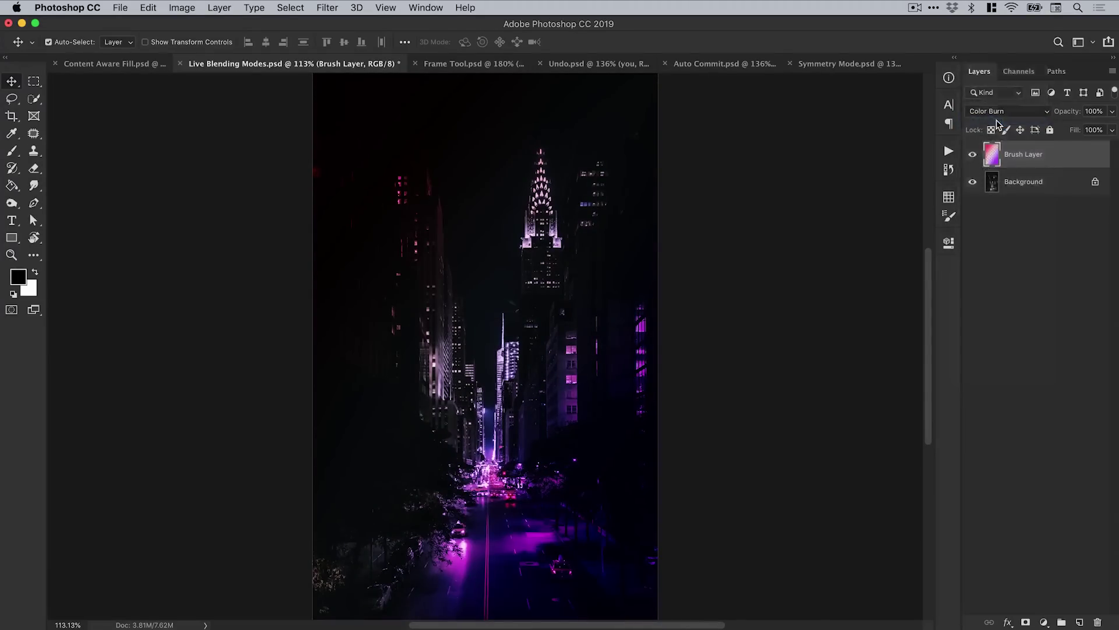
{"action": "left_click", "coordinate": [995, 120]}
{"action": "left_click", "coordinate": [990, 63]}
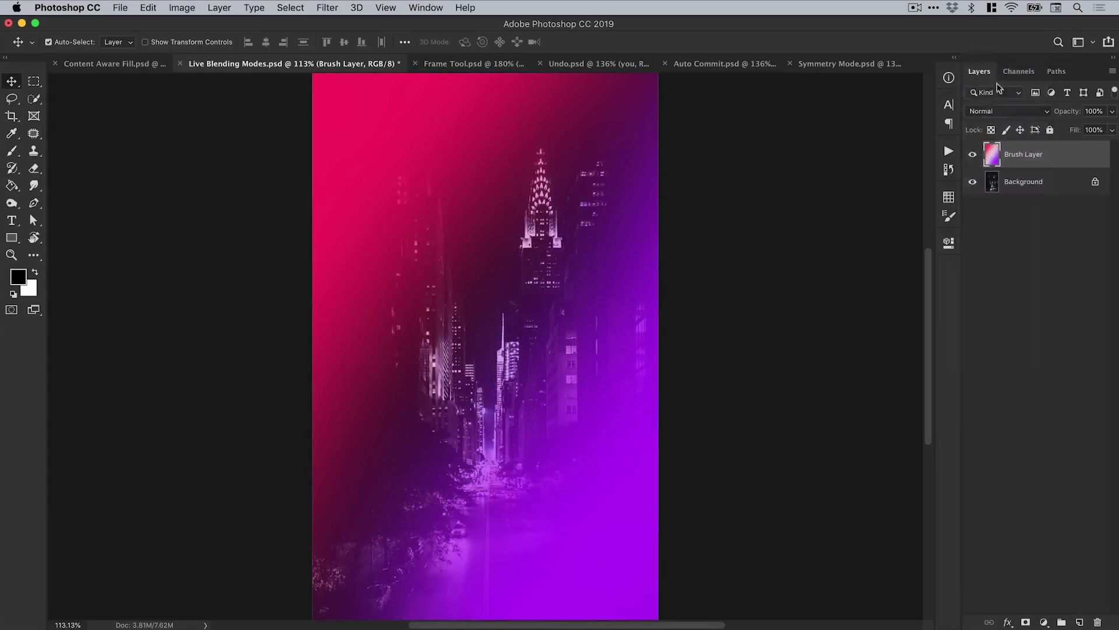
{"action": "left_click", "coordinate": [998, 116]}
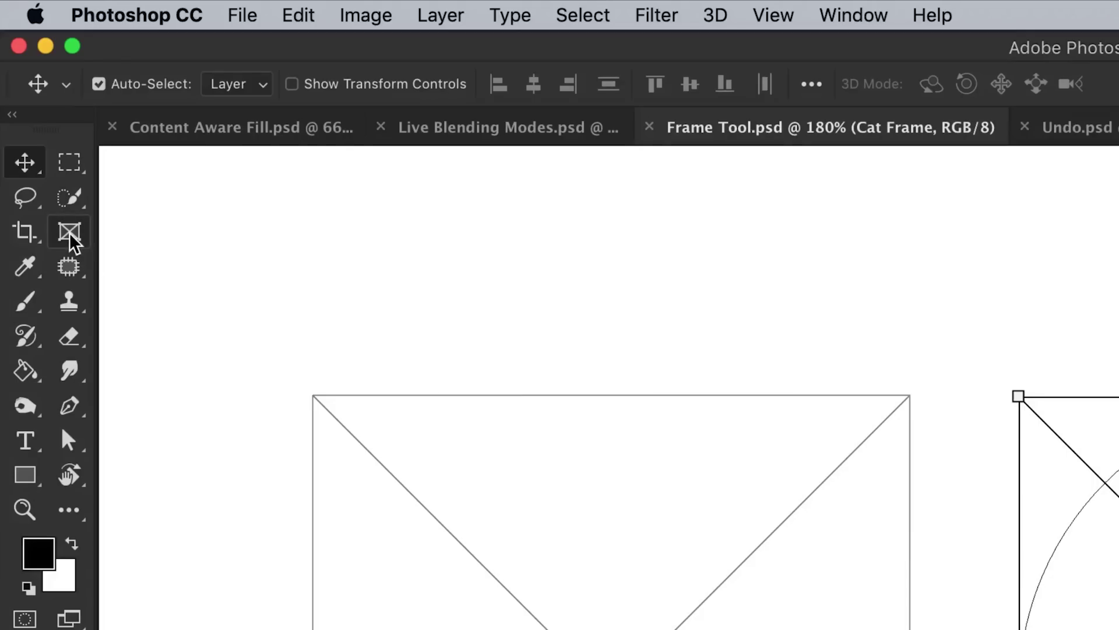
Draw a trial rectangular frame and a trial elliptical frame with the Frame tool.
{"action": "left_click", "coordinate": [70, 234]}
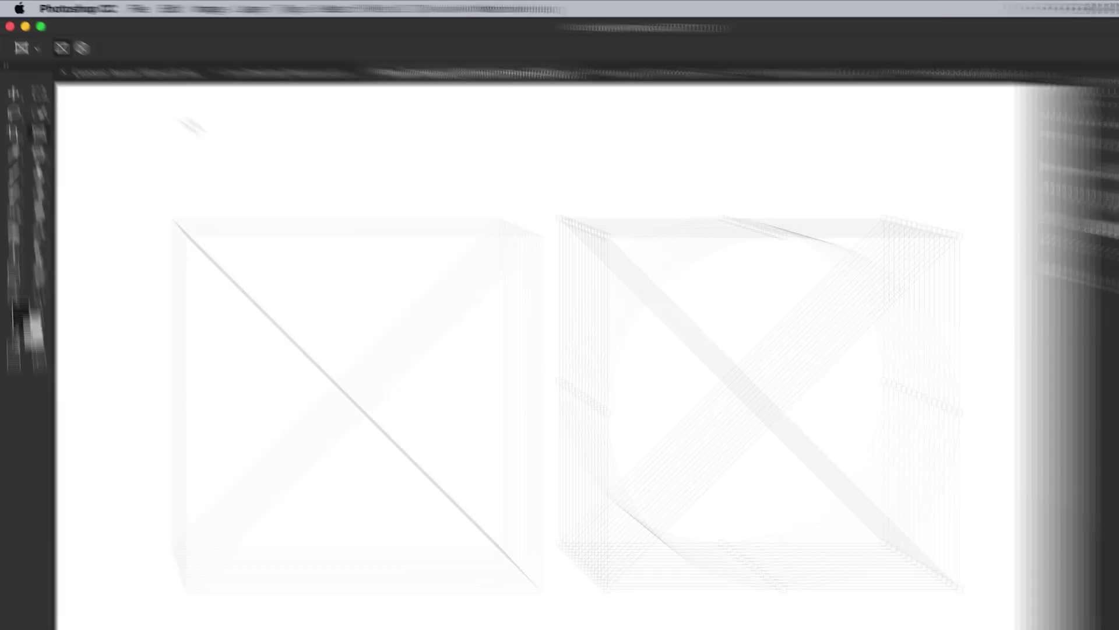
{"action": "left_click_drag", "start_coordinate": [313, 209], "coordinate": [494, 321]}
{"action": "left_click_drag", "start_coordinate": [245, 161], "coordinate": [252, 162]}
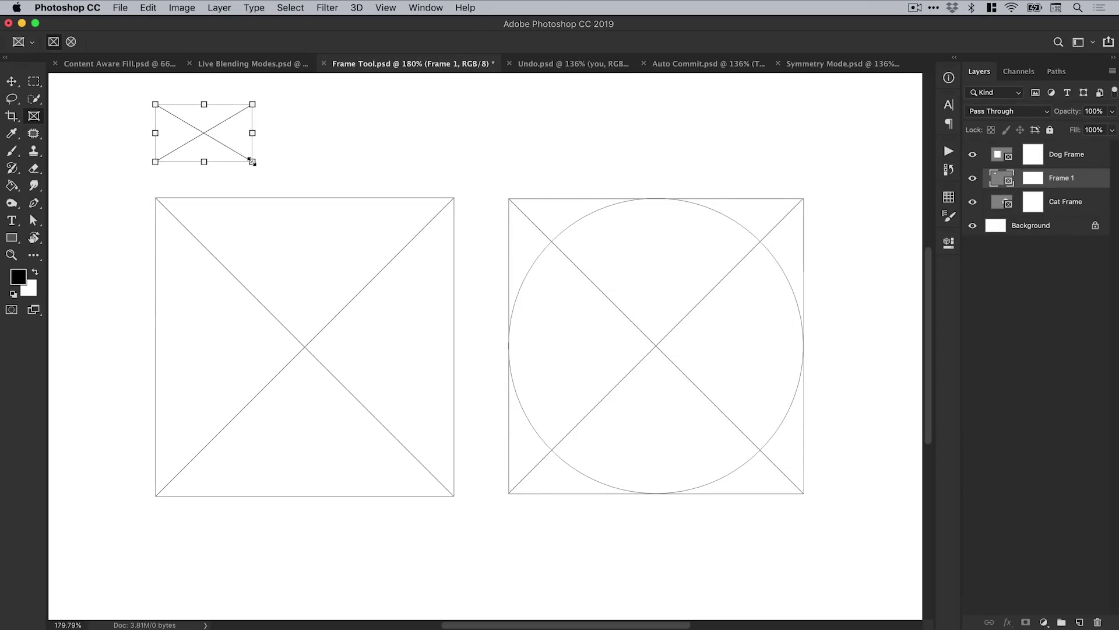
{"action": "left_click", "coordinate": [72, 42]}
{"action": "left_click_drag", "start_coordinate": [312, 100], "coordinate": [381, 174]}
Delete the two trial frames, Frame 1 and Frame 2.
{"action": "key", "text": "v"}
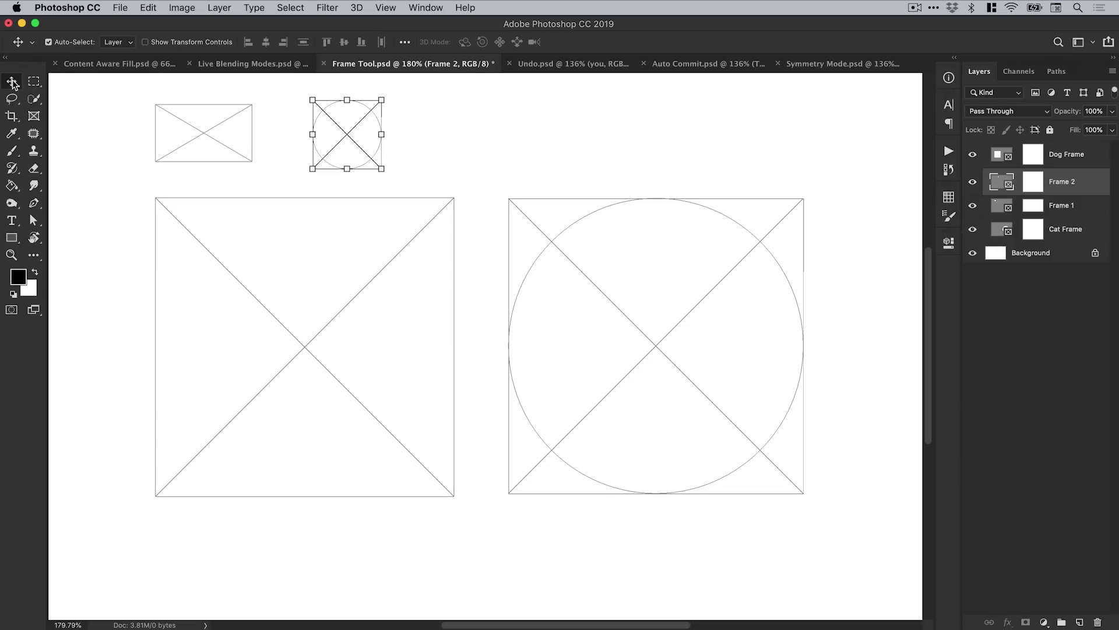
{"action": "key", "text": "Delete"}
{"action": "key", "text": "Delete"}
{"action": "left_click", "coordinate": [48, 42]}
Place Dog.jpg into the square Dog Frame and Cat.jpg into the circular Cat Frame.
{"action": "key", "text": "super+Tab"}
{"action": "key", "text": "super+Tab"}
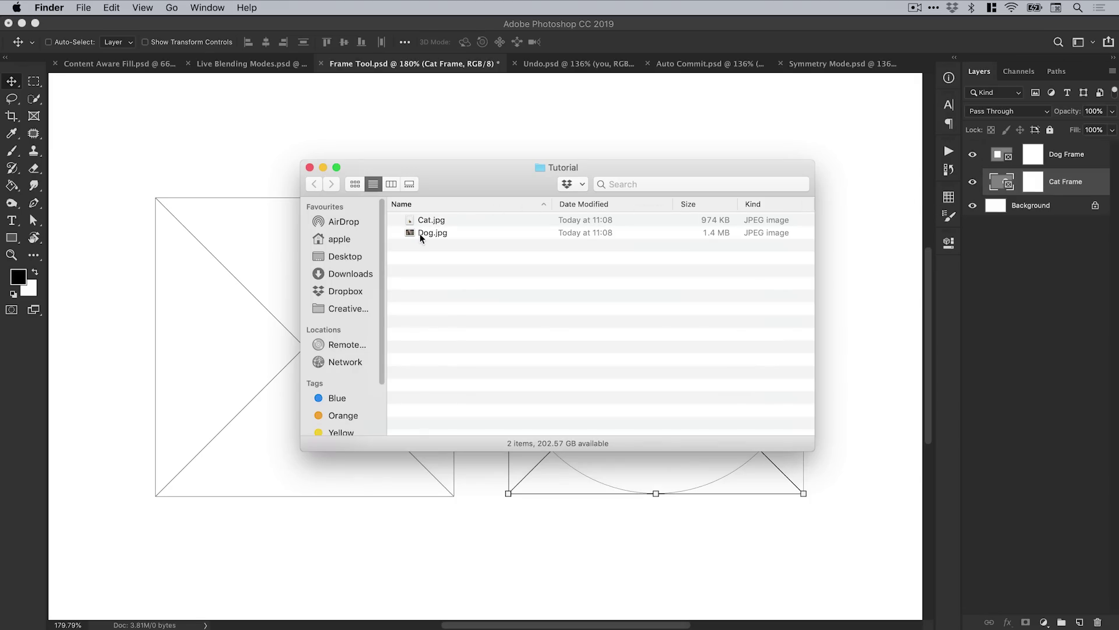
{"action": "left_click_drag", "start_coordinate": [422, 235], "coordinate": [223, 335]}
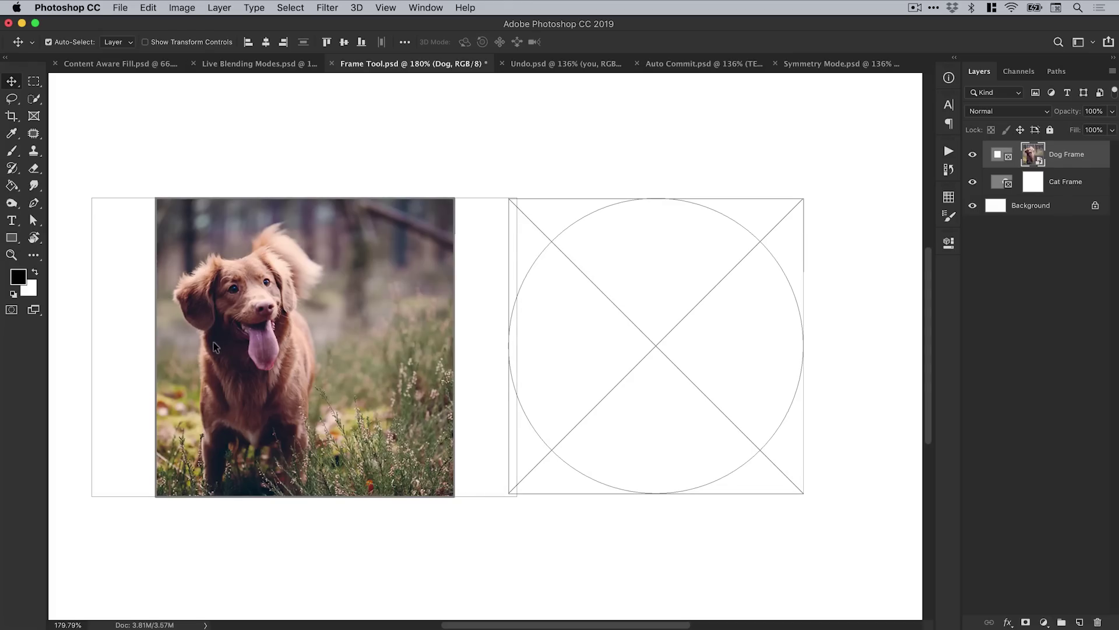
{"action": "key", "text": "super+Tab"}
{"action": "left_click_drag", "start_coordinate": [441, 221], "coordinate": [660, 471]}
{"action": "left_click", "coordinate": [1070, 194]}
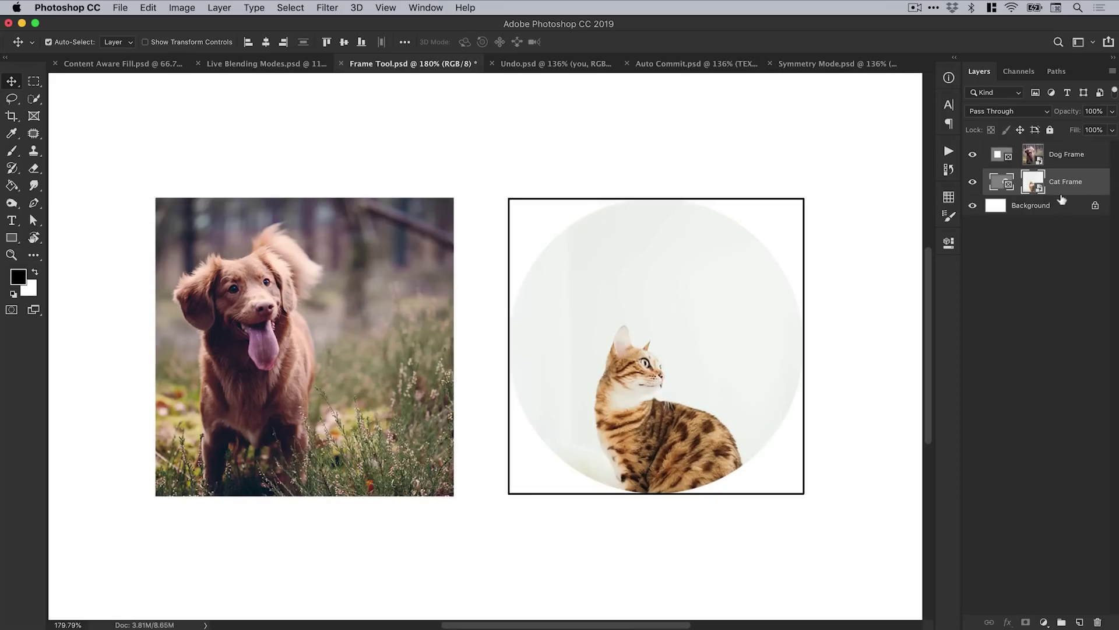
Free Transform the cat photo to about 18.3% scale and raise it within the circle.
{"action": "left_click", "coordinate": [656, 316]}
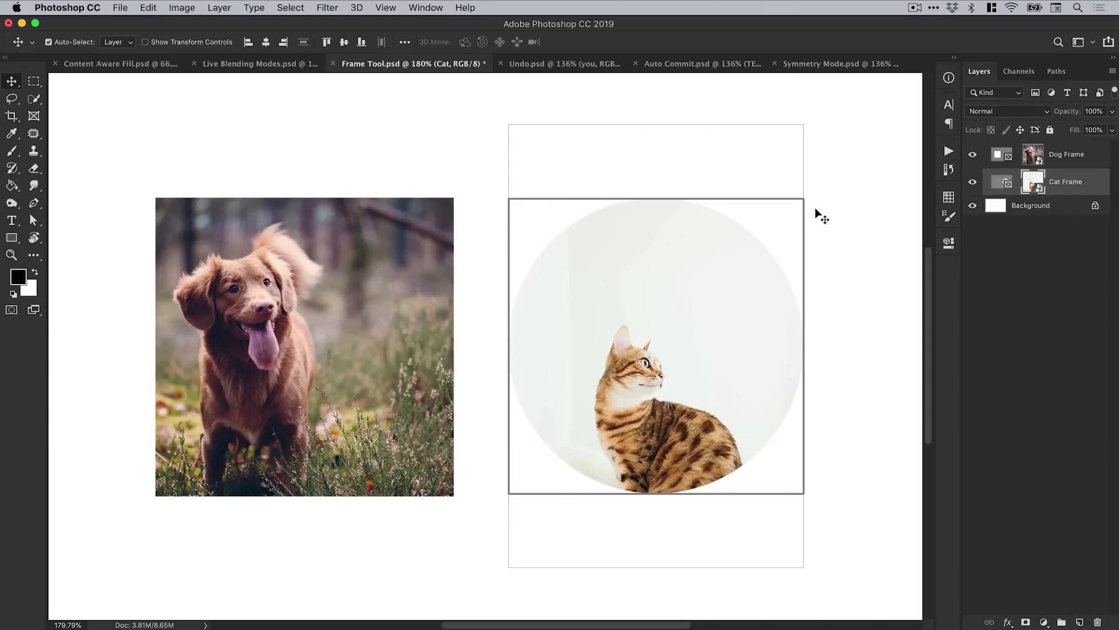
{"action": "left_click", "coordinate": [149, 7]}
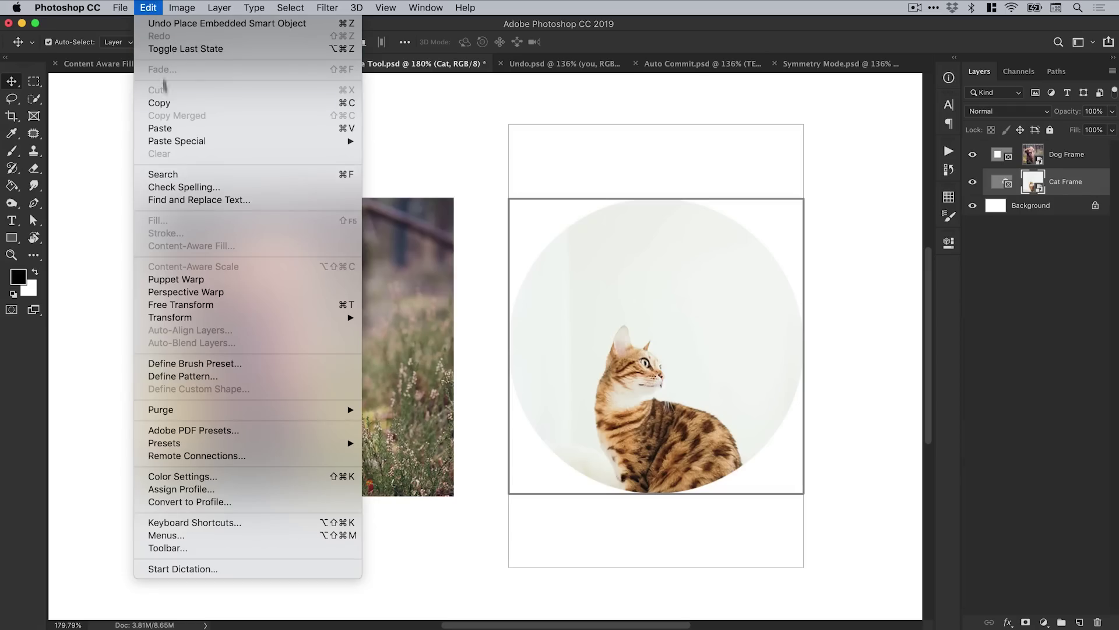
{"action": "left_click", "coordinate": [181, 305]}
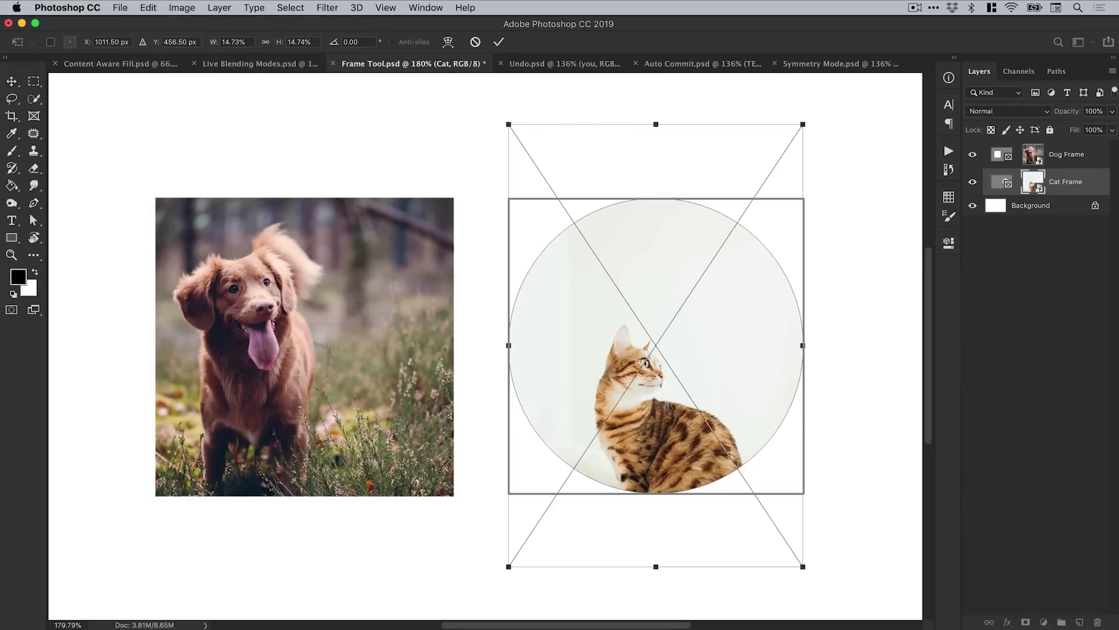
{"action": "left_click_drag", "start_coordinate": [729, 183], "coordinate": [718, 207]}
{"action": "left_click_drag", "start_coordinate": [712, 374], "coordinate": [712, 317]}
{"action": "left_click_drag", "start_coordinate": [803, 509], "coordinate": [837, 561]}
{"action": "left_click_drag", "start_coordinate": [719, 407], "coordinate": [715, 366]}
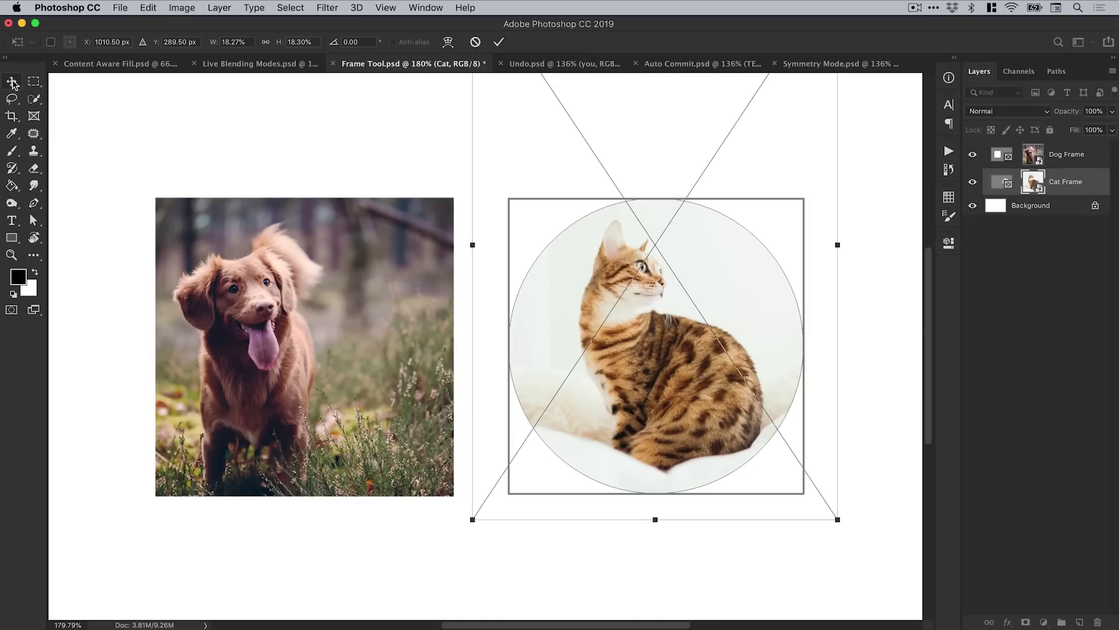
{"action": "left_click", "coordinate": [13, 83]}
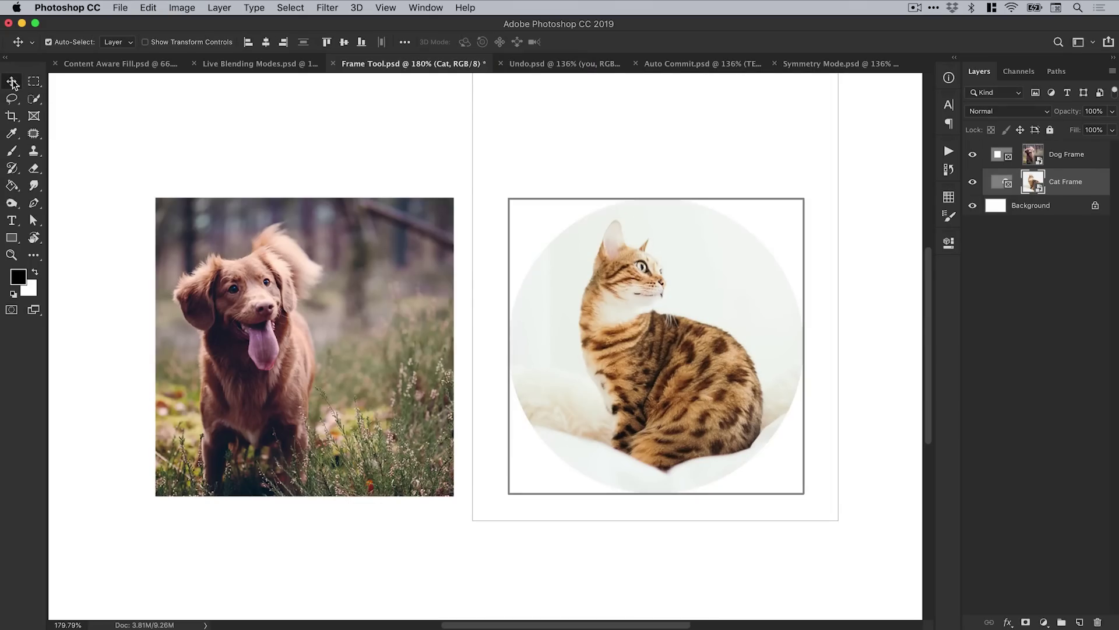
Deselect the Cat Frame layer.
{"action": "left_click", "coordinate": [422, 128]}
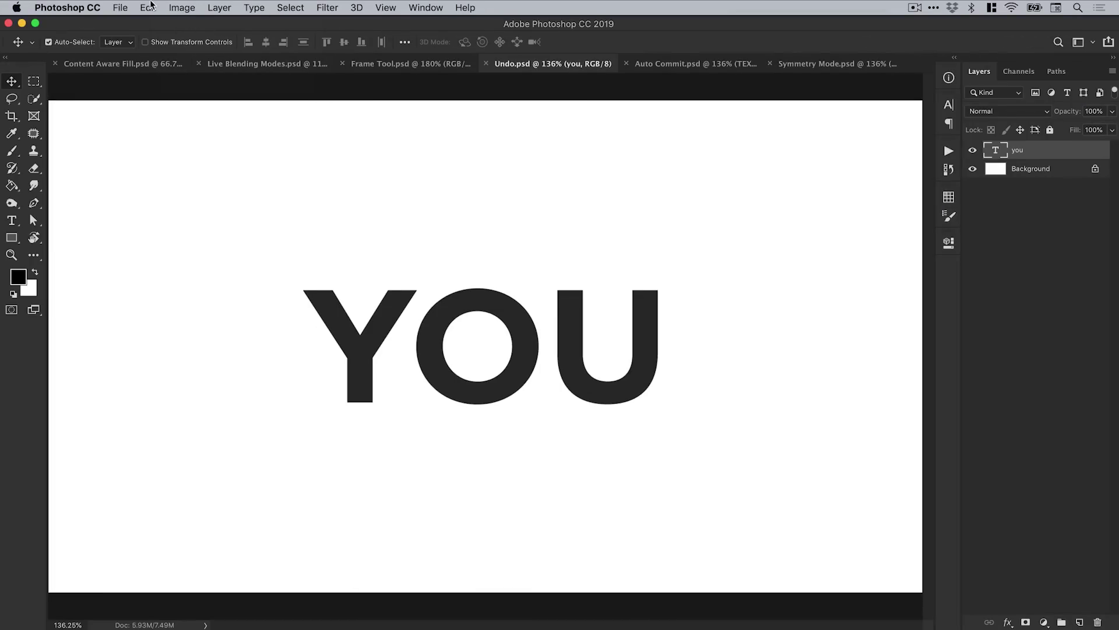
Undo the text edit to CAN, then toggle undo and redo between CAN and NOW.
{"action": "left_click", "coordinate": [149, 6]}
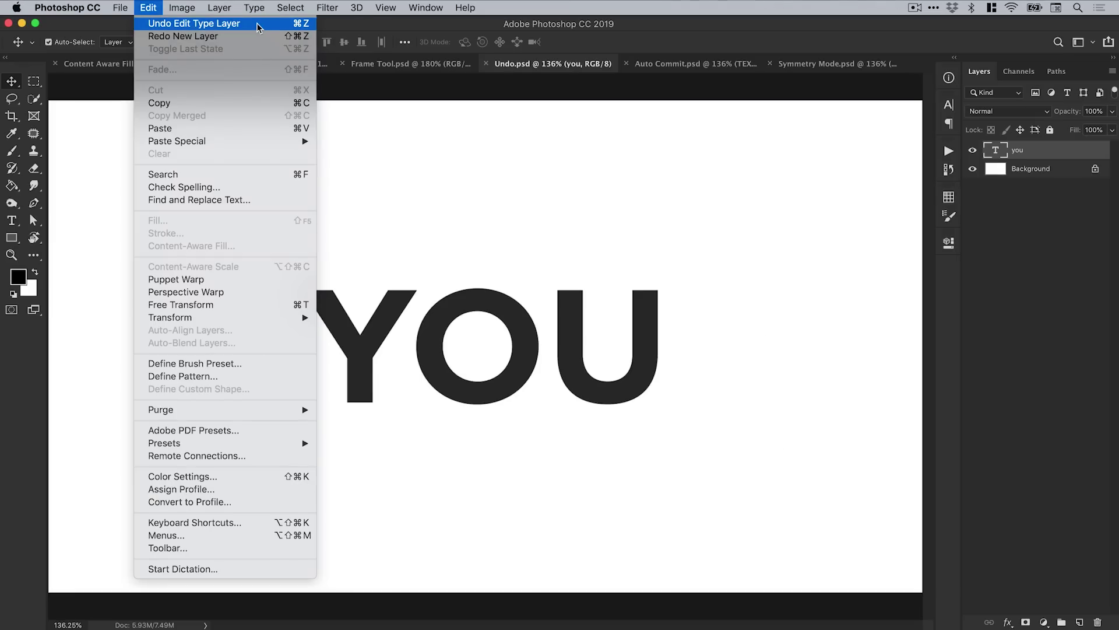
{"action": "left_click", "coordinate": [258, 26]}
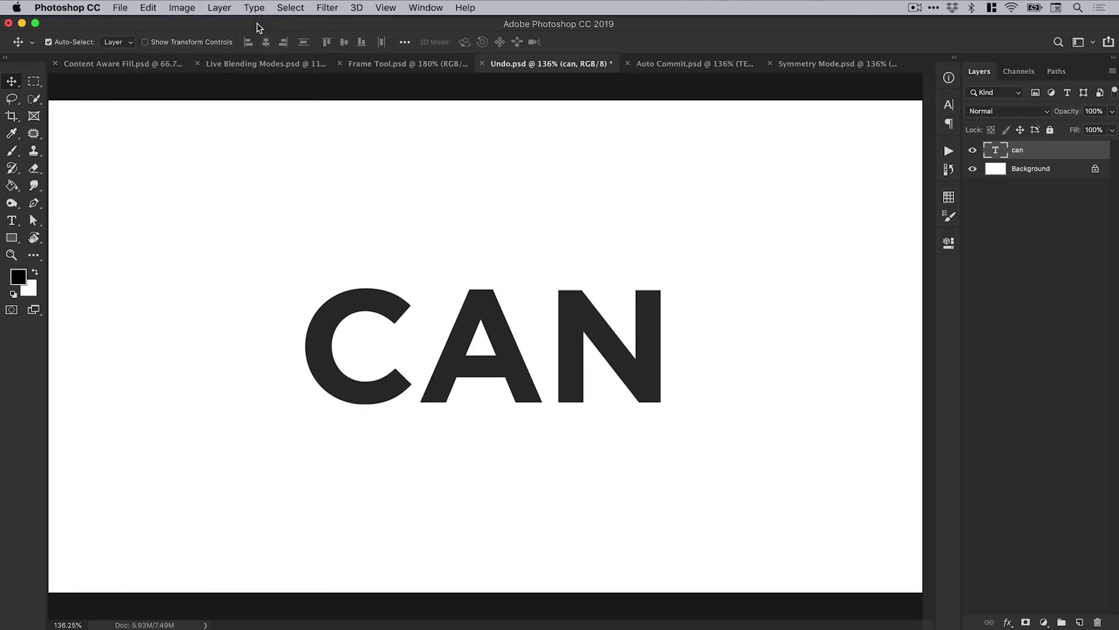
{"action": "key", "text": "ctrl+shift+z"}
{"action": "key", "text": "ctrl+z"}
{"action": "key", "text": "ctrl+shift+z"}
{"action": "key", "text": "ctrl+z"}
{"action": "key", "text": "ctrl+shift+z"}
{"action": "key", "text": "ctrl+z"}
{"action": "key", "text": "ctrl+shift+z"}
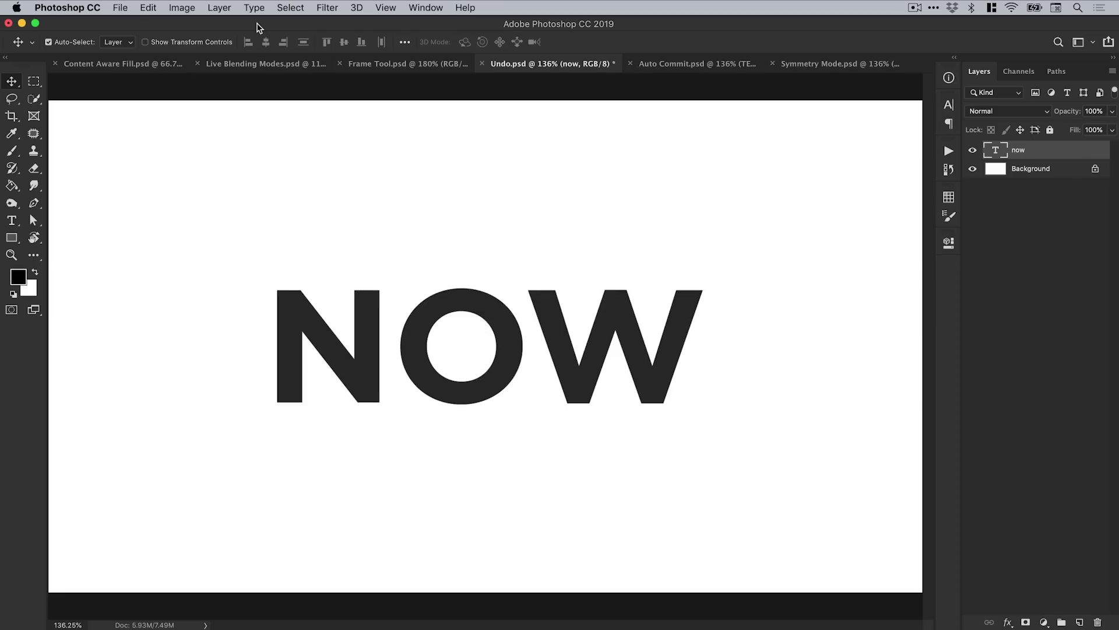
Undo three more text edits until the word reads MORE.
{"action": "left_click", "coordinate": [150, 9]}
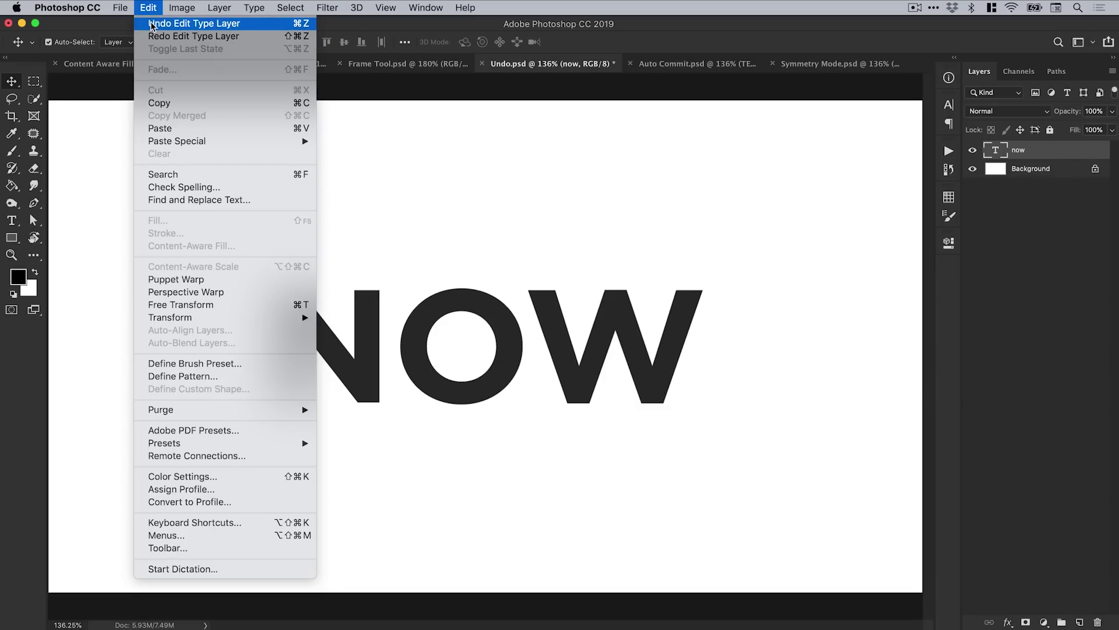
{"action": "left_click", "coordinate": [151, 25]}
{"action": "key", "text": "super+z"}
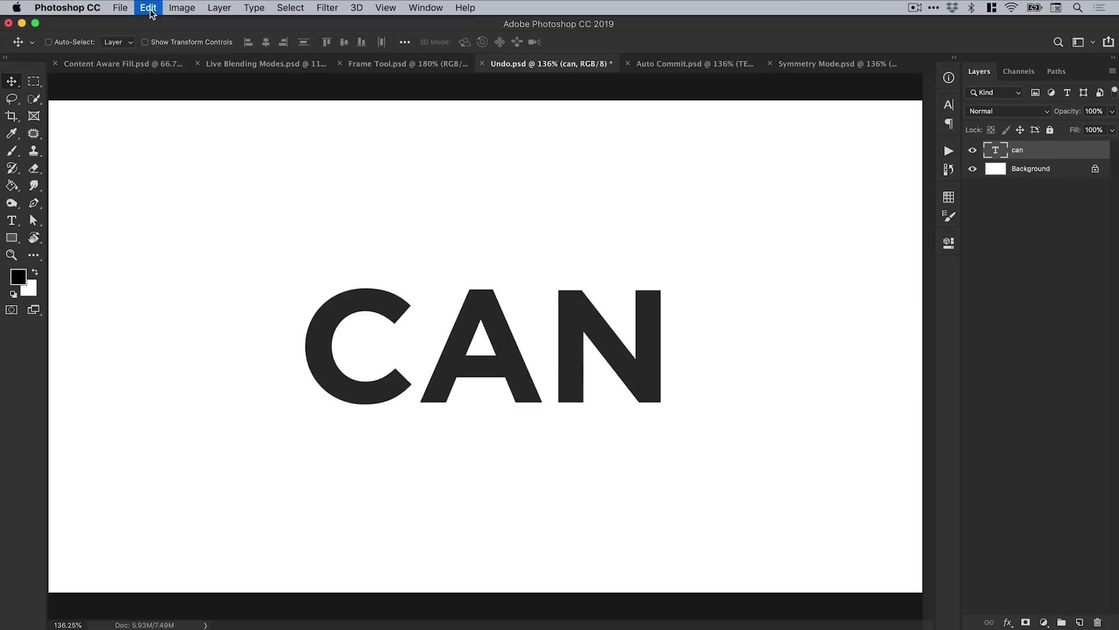
{"action": "key", "text": "super+z"}
{"action": "key", "text": "super+z"}
{"action": "key", "text": "super+z"}
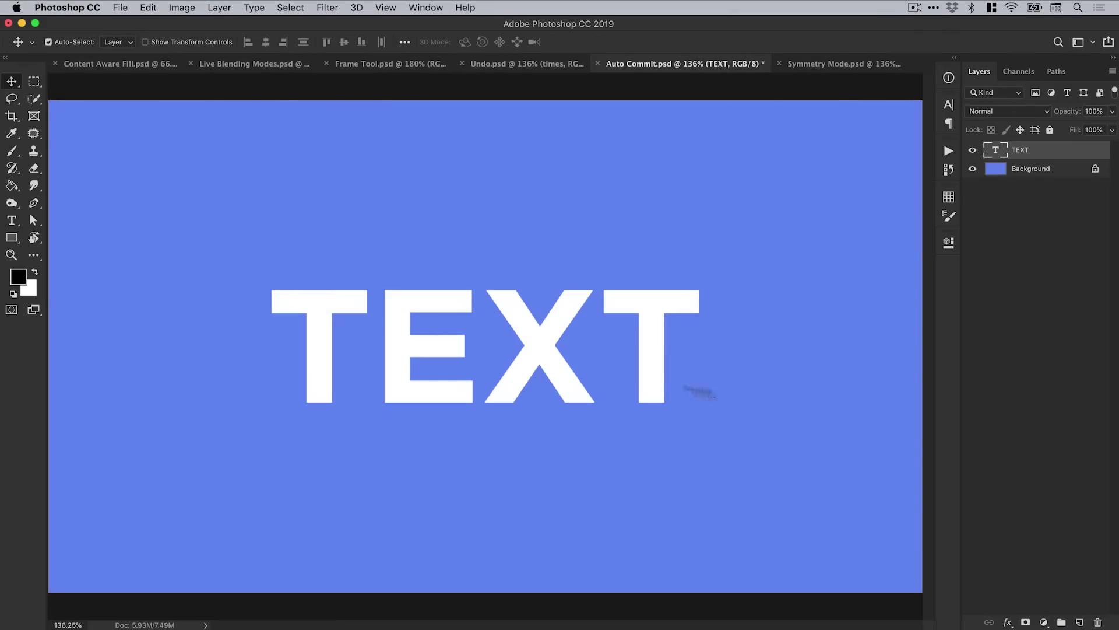
Change the Auto Commit word from TEXT to TAXT and save the document.
{"action": "left_click", "coordinate": [12, 220]}
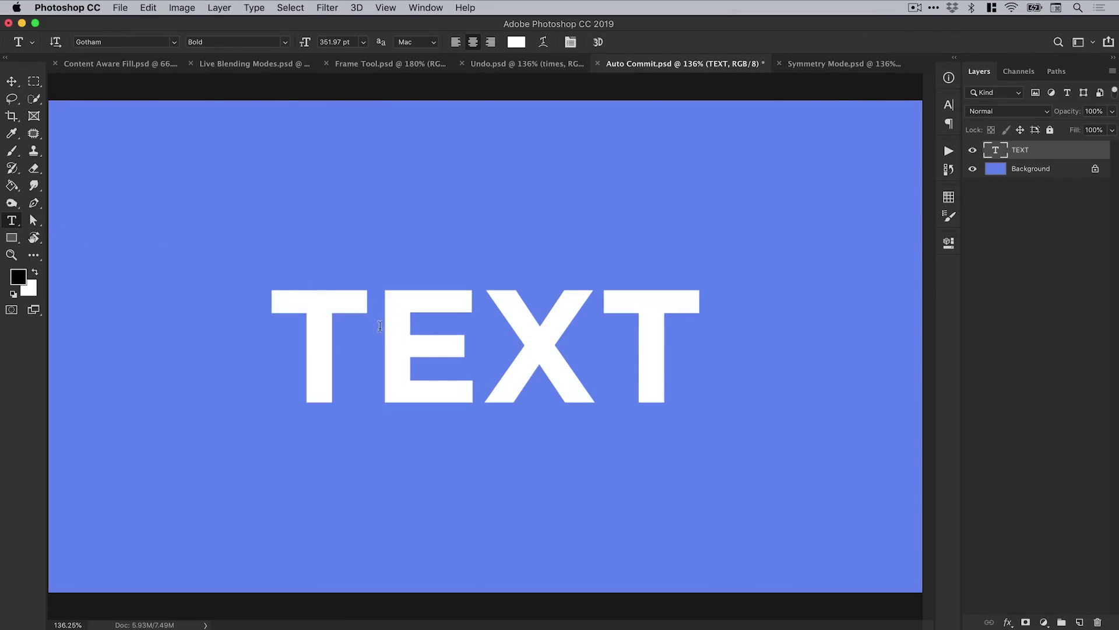
{"action": "left_click_drag", "start_coordinate": [380, 326], "coordinate": [437, 325]}
{"action": "type", "text": "A"}
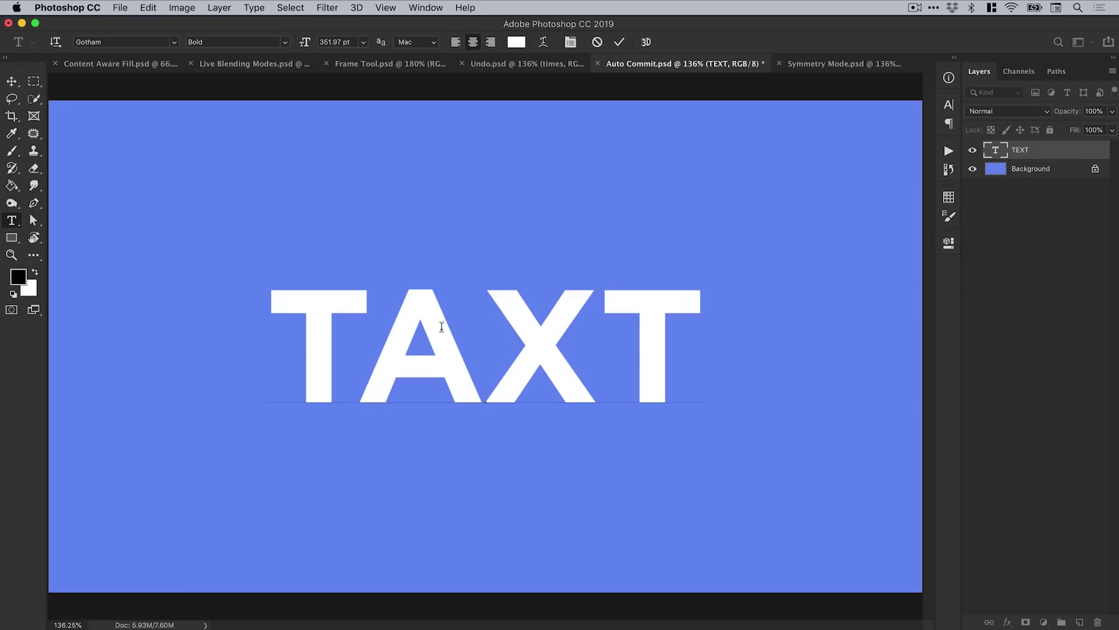
{"action": "left_click", "coordinate": [621, 43]}
{"action": "left_click", "coordinate": [122, 8]}
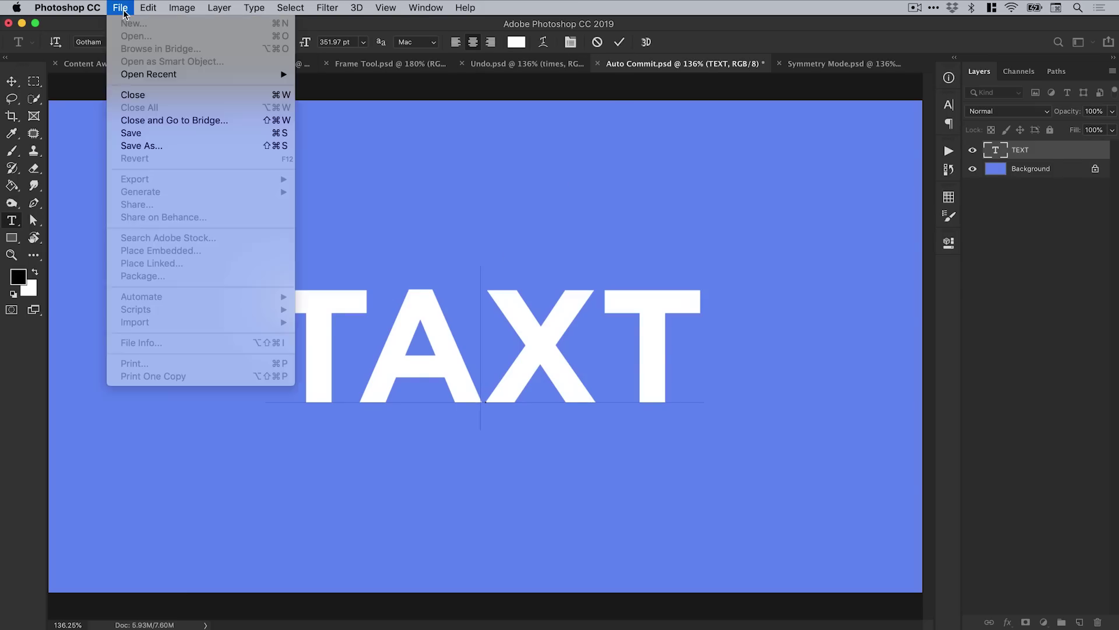
{"action": "left_click", "coordinate": [155, 136]}
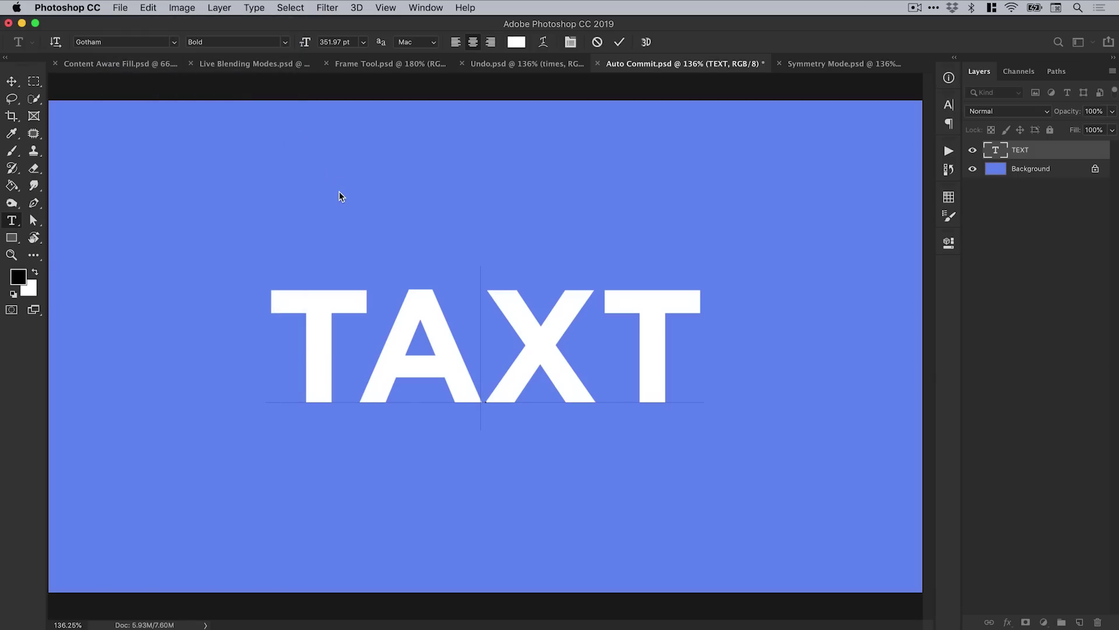
{"action": "left_click", "coordinate": [835, 152]}
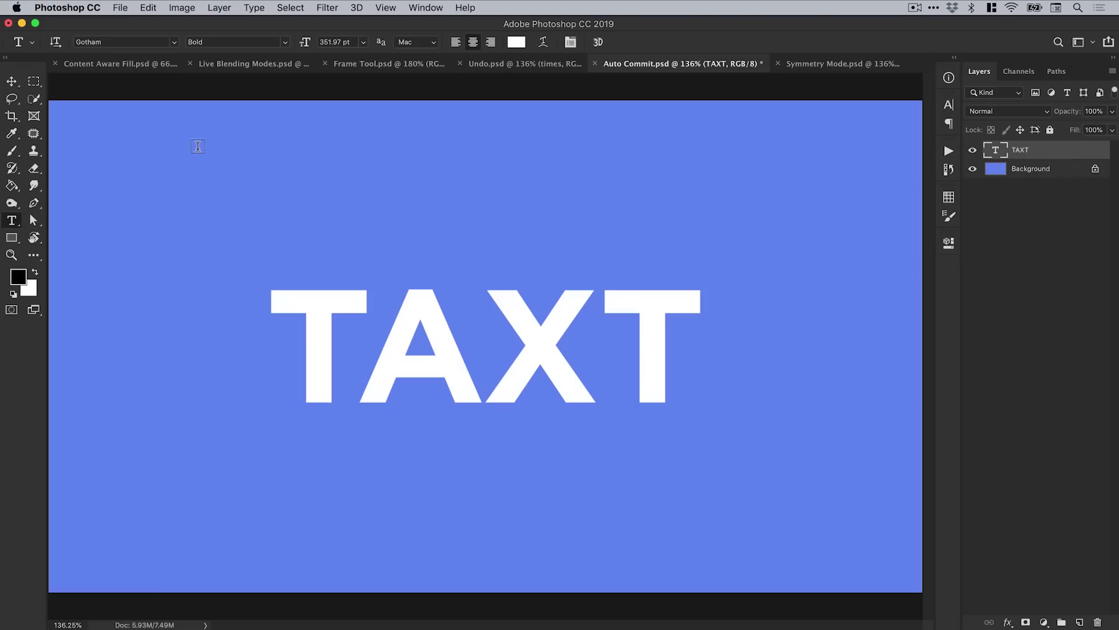
Edit the word back from TAXT to TEXT and commit the change.
{"action": "left_click", "coordinate": [412, 342]}
{"action": "key", "text": "shift+Right"}
{"action": "type", "text": "E"}
{"action": "left_click", "coordinate": [749, 120]}
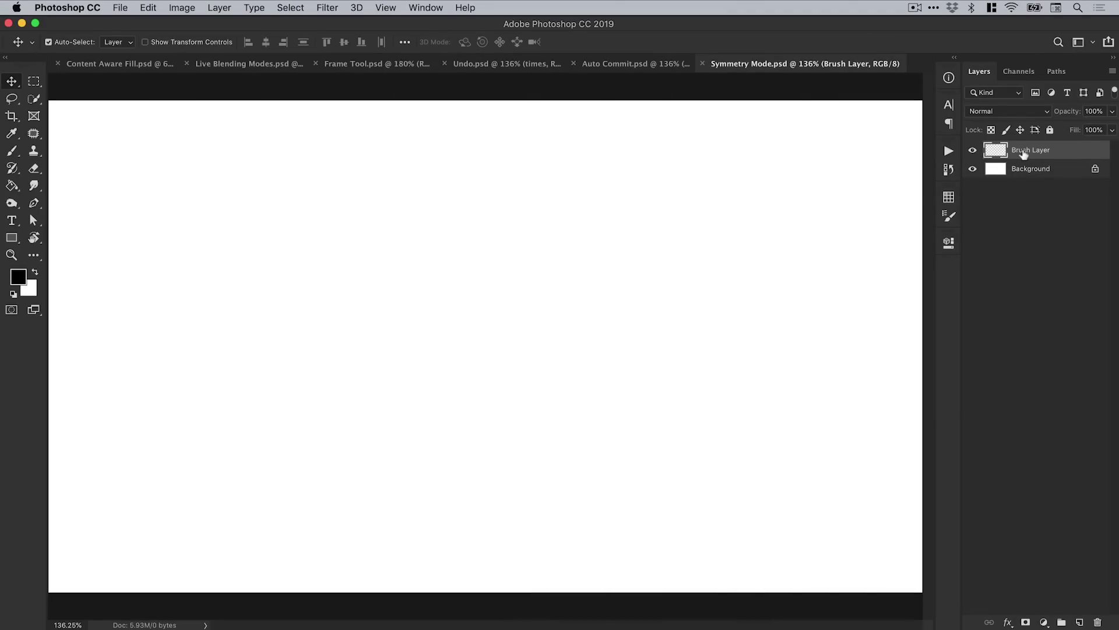
With the Brush tool, switch paint symmetry to Dual Axis and confirm the guide at its original placement.
{"action": "left_click", "coordinate": [13, 151]}
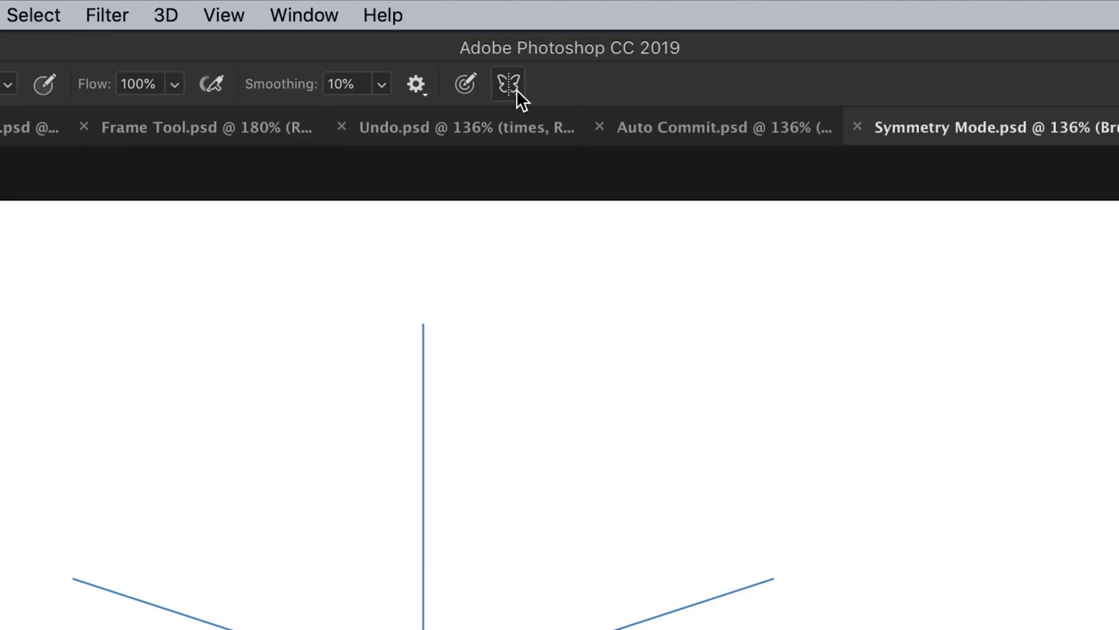
{"action": "left_click", "coordinate": [529, 45]}
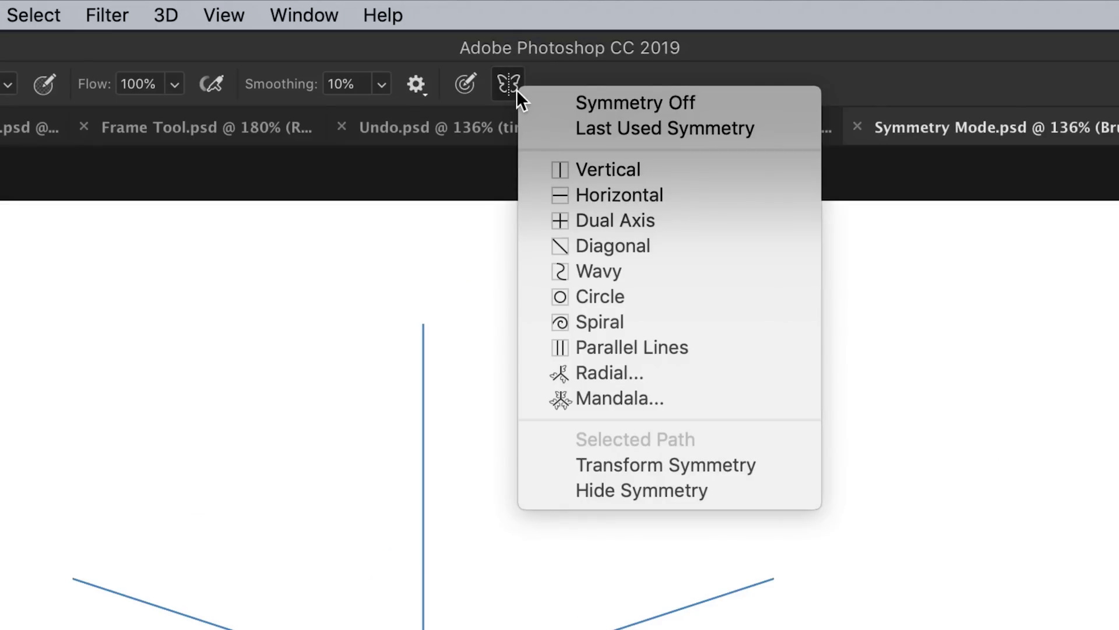
{"action": "left_click", "coordinate": [548, 98]}
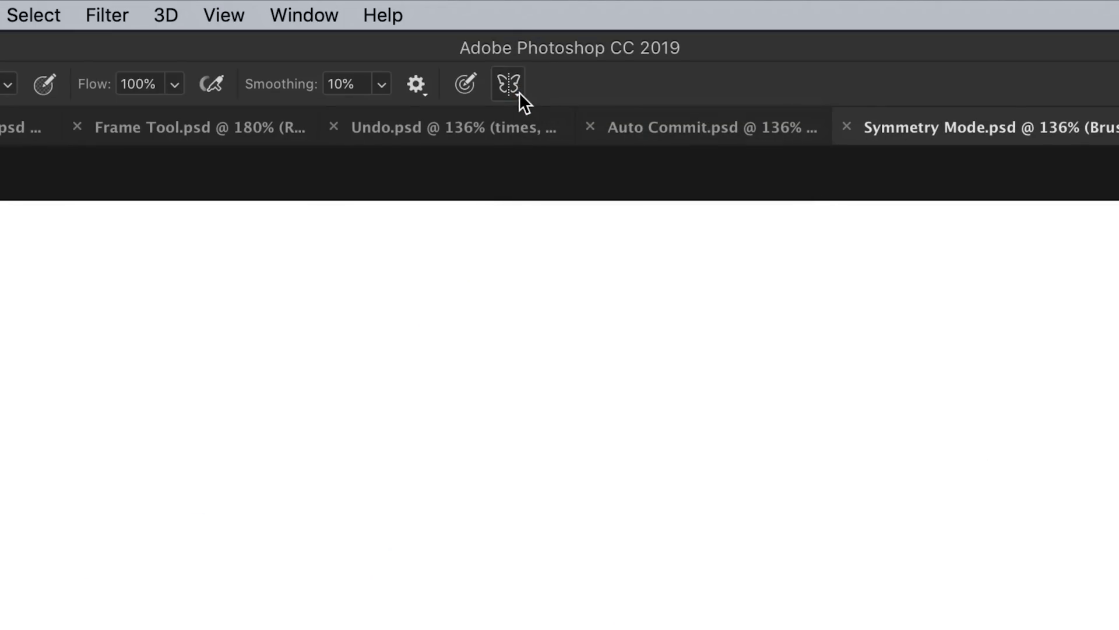
{"action": "left_click", "coordinate": [512, 91]}
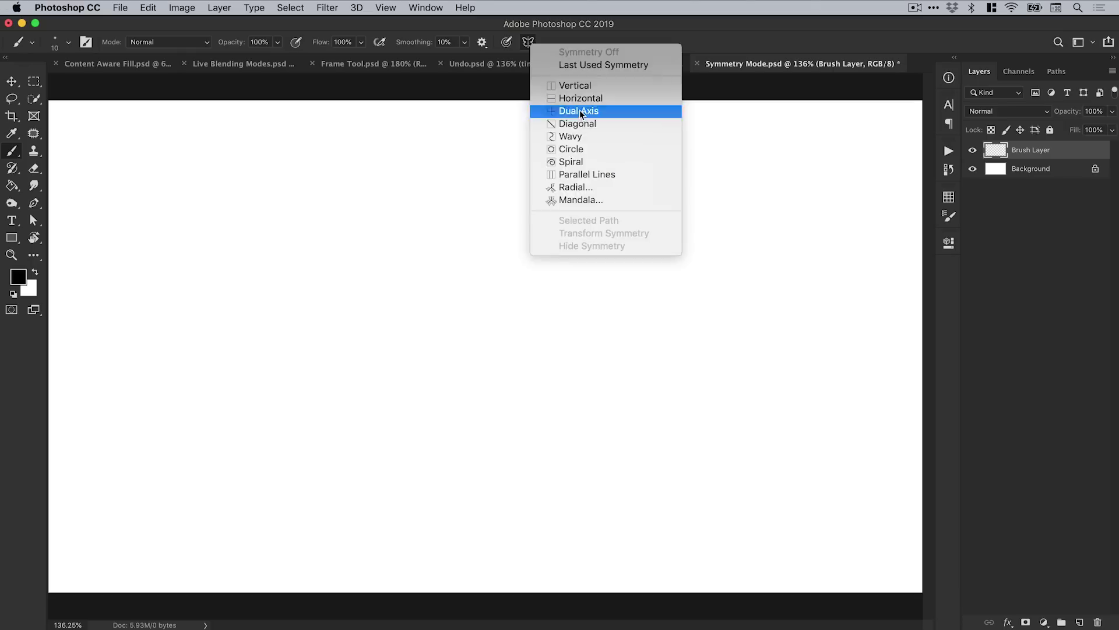
{"action": "left_click", "coordinate": [611, 222]}
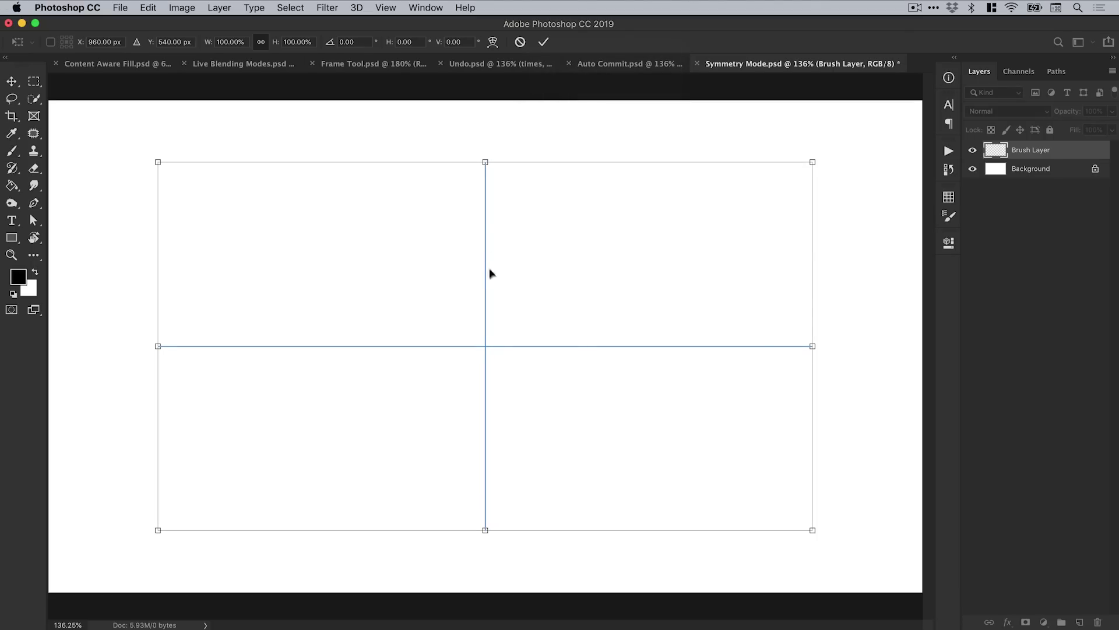
{"action": "left_click_drag", "start_coordinate": [488, 262], "coordinate": [513, 275]}
{"action": "key", "text": "super+z"}
{"action": "left_click_drag", "start_coordinate": [809, 159], "coordinate": [644, 237]}
{"action": "key", "text": "super+z"}
{"action": "left_click", "coordinate": [545, 43]}
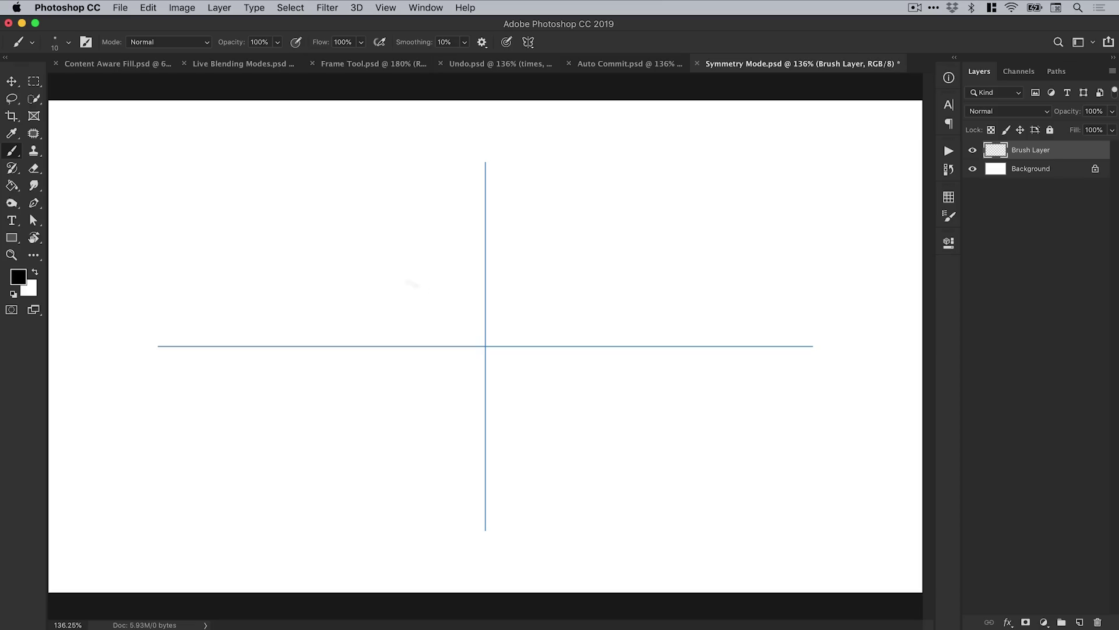
Set the foreground colour to a bright blue in the Color Picker.
{"action": "left_click", "coordinate": [14, 152]}
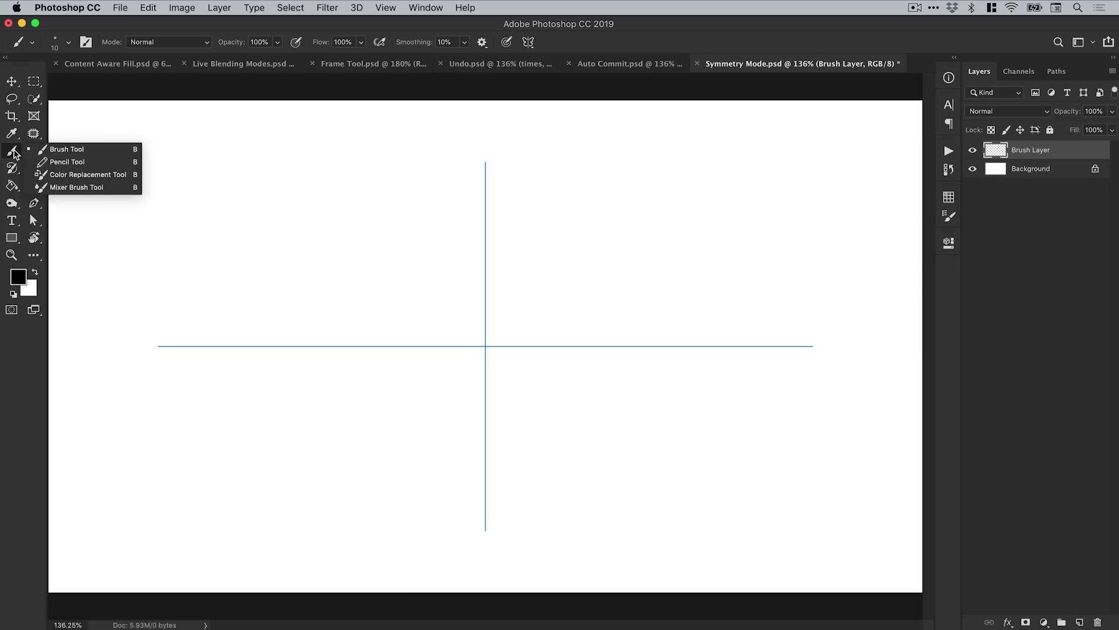
{"action": "left_click", "coordinate": [21, 280]}
{"action": "left_click", "coordinate": [668, 322]}
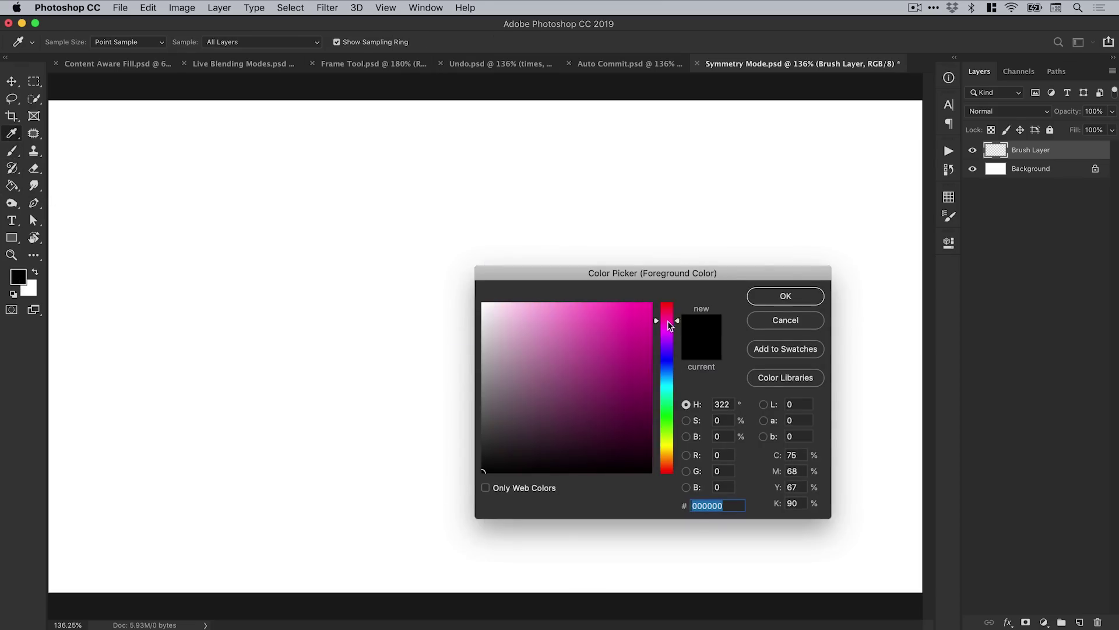
{"action": "left_click_drag", "start_coordinate": [669, 331], "coordinate": [667, 372]}
{"action": "left_click_drag", "start_coordinate": [624, 332], "coordinate": [617, 306]}
{"action": "left_click", "coordinate": [785, 296]}
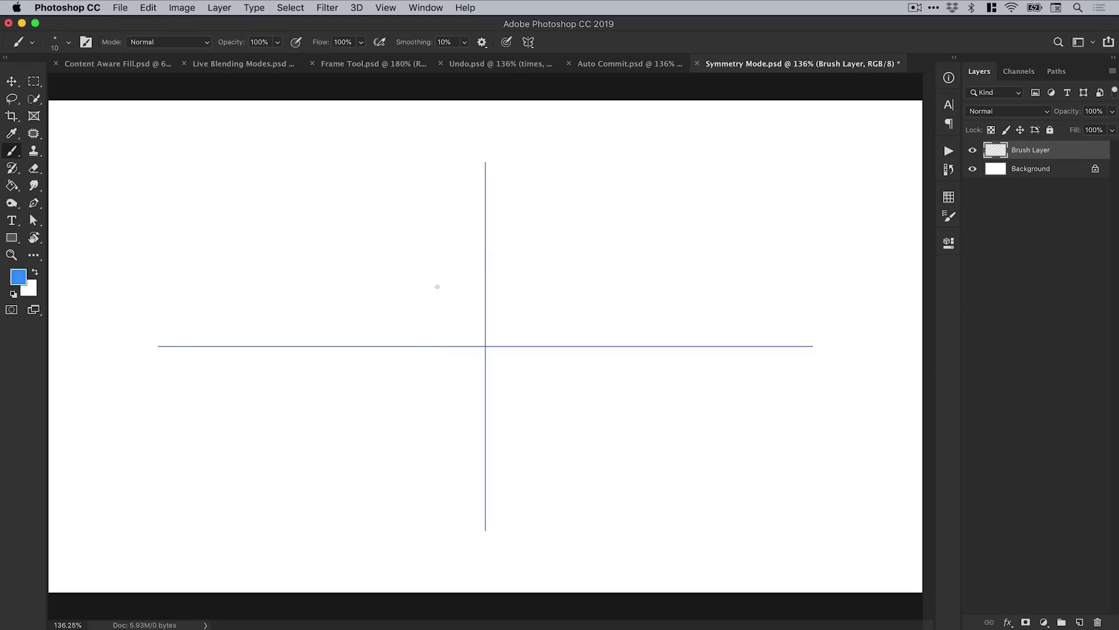
Paint a mirrored blue test stroke, undo it, and return to the Brush tool.
{"action": "mouse_move", "coordinate": [371, 313]}
{"action": "left_mouse_down"}
{"action": "mouse_move", "coordinate": [411, 271]}
{"action": "mouse_move", "coordinate": [336, 206]}
{"action": "mouse_move", "coordinate": [419, 182]}
{"action": "mouse_move", "coordinate": [454, 233]}
{"action": "mouse_move", "coordinate": [441, 315]}
{"action": "mouse_move", "coordinate": [328, 315]}
{"action": "mouse_move", "coordinate": [243, 282]}
{"action": "mouse_move", "coordinate": [228, 344]}
{"action": "mouse_move", "coordinate": [397, 229]}
{"action": "mouse_move", "coordinate": [419, 252]}
{"action": "mouse_move", "coordinate": [235, 217]}
{"action": "mouse_move", "coordinate": [444, 300]}
{"action": "mouse_move", "coordinate": [392, 120]}
{"action": "mouse_move", "coordinate": [485, 344]}
{"action": "mouse_move", "coordinate": [420, 292]}
{"action": "mouse_move", "coordinate": [408, 326]}
{"action": "mouse_move", "coordinate": [344, 257]}
{"action": "left_mouse_up"}
{"action": "key", "text": "v"}
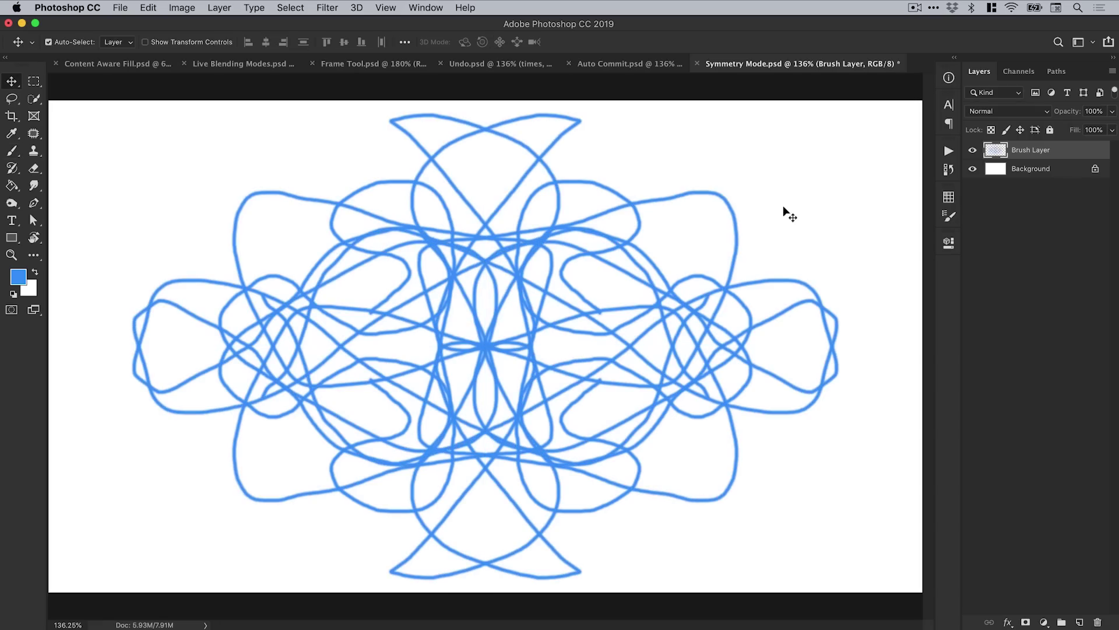
{"action": "key", "text": "super+z"}
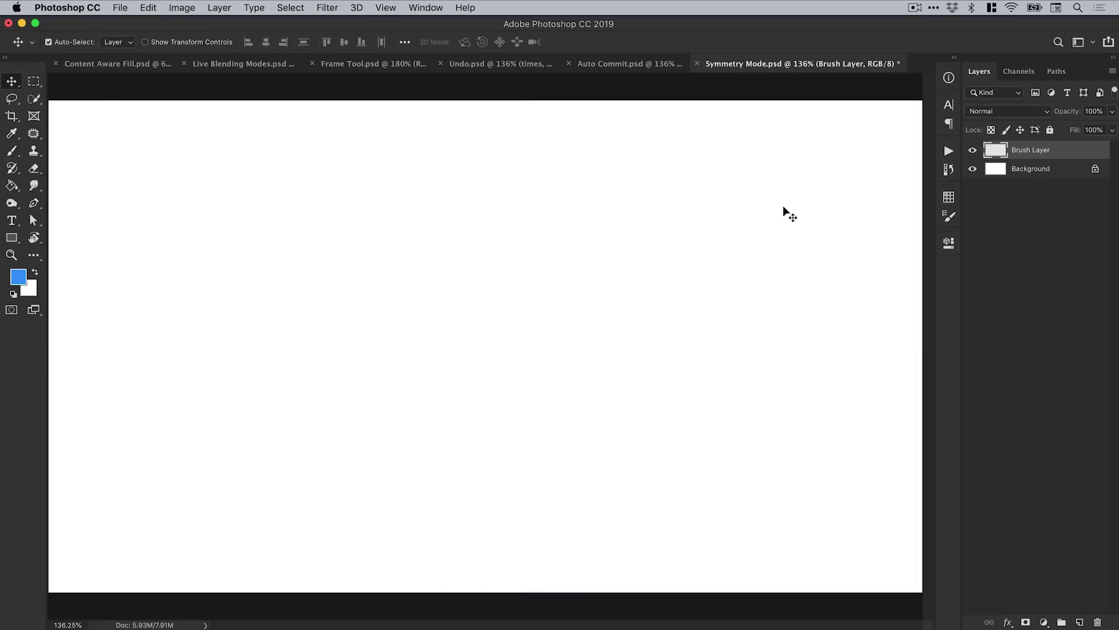
{"action": "key", "text": "b"}
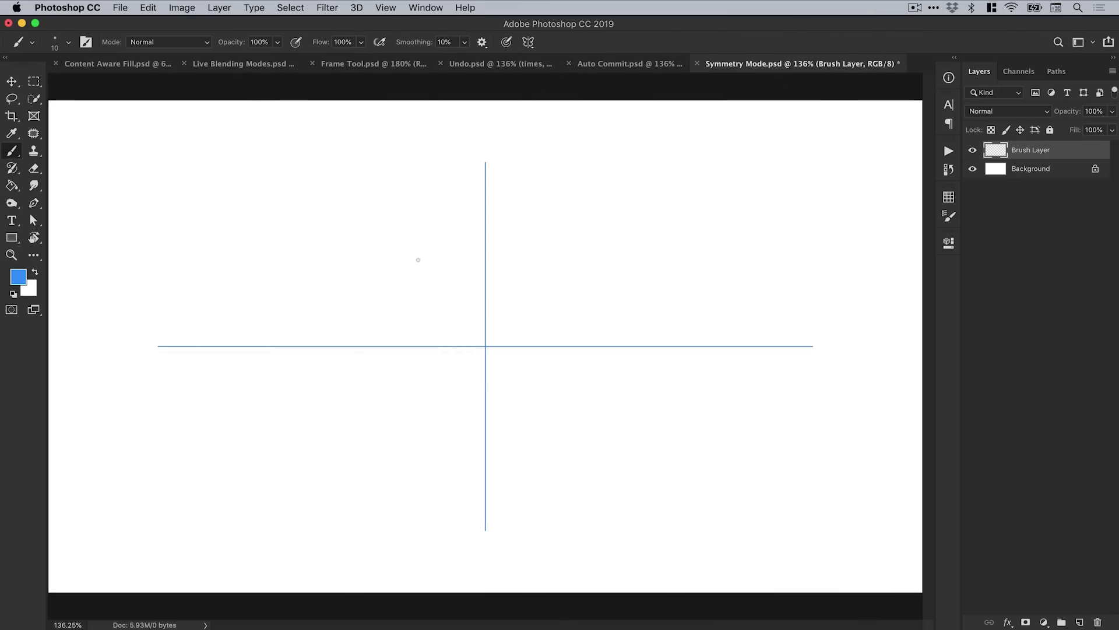
Switch symmetry to Mandala with a Segment Count of 8 and commit the guide.
{"action": "left_click", "coordinate": [534, 46]}
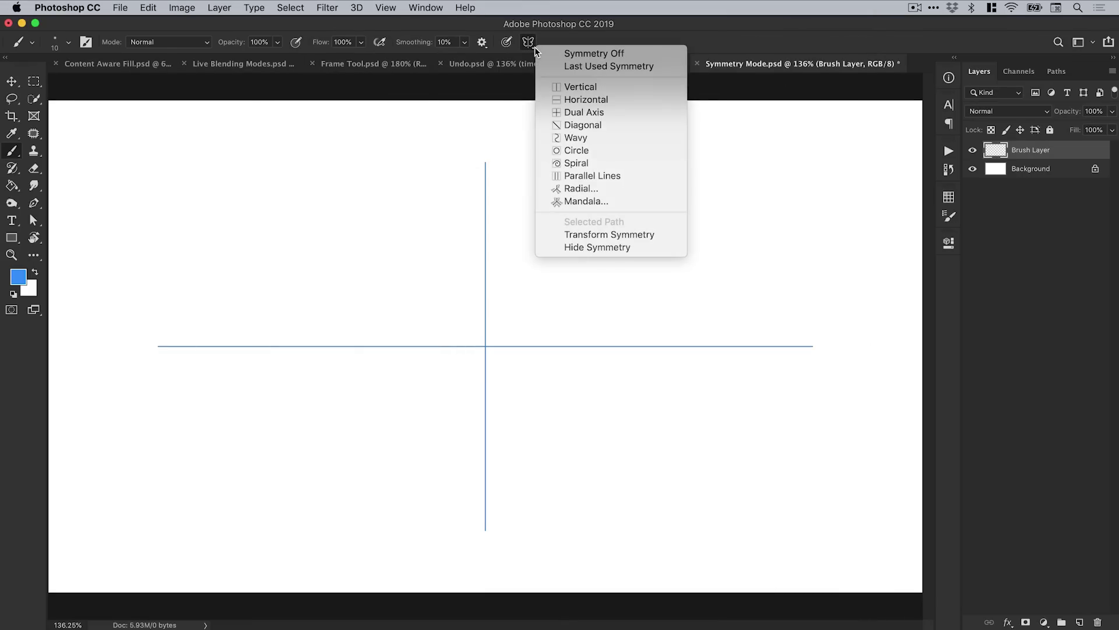
{"action": "left_click", "coordinate": [586, 202]}
{"action": "left_click_drag", "start_coordinate": [468, 341], "coordinate": [564, 342]}
{"action": "left_click", "coordinate": [638, 330]}
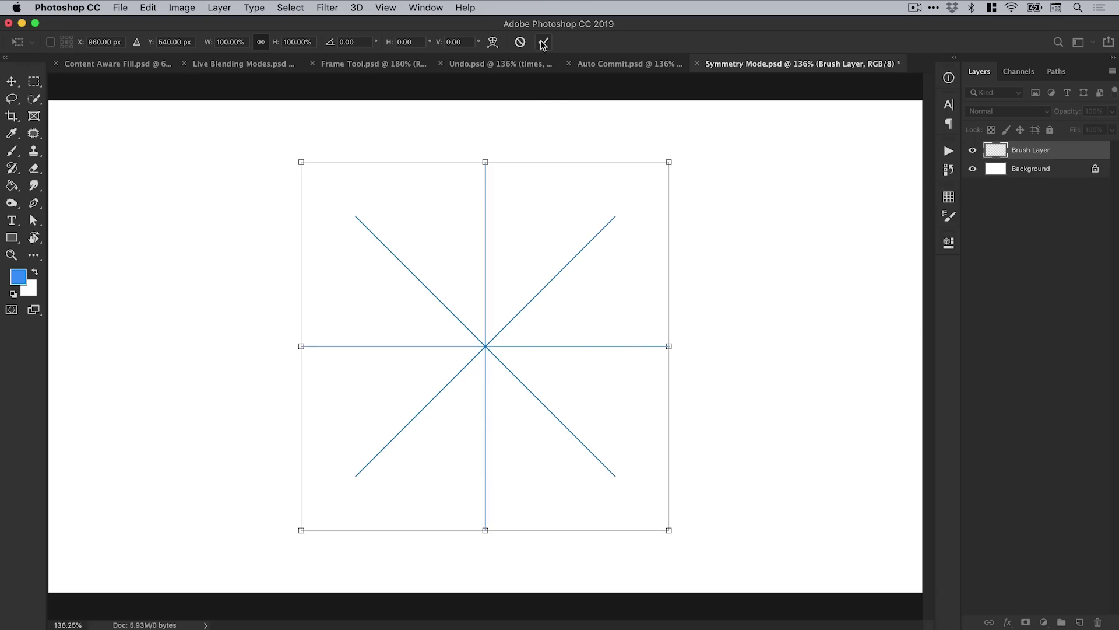
{"action": "left_click", "coordinate": [543, 42]}
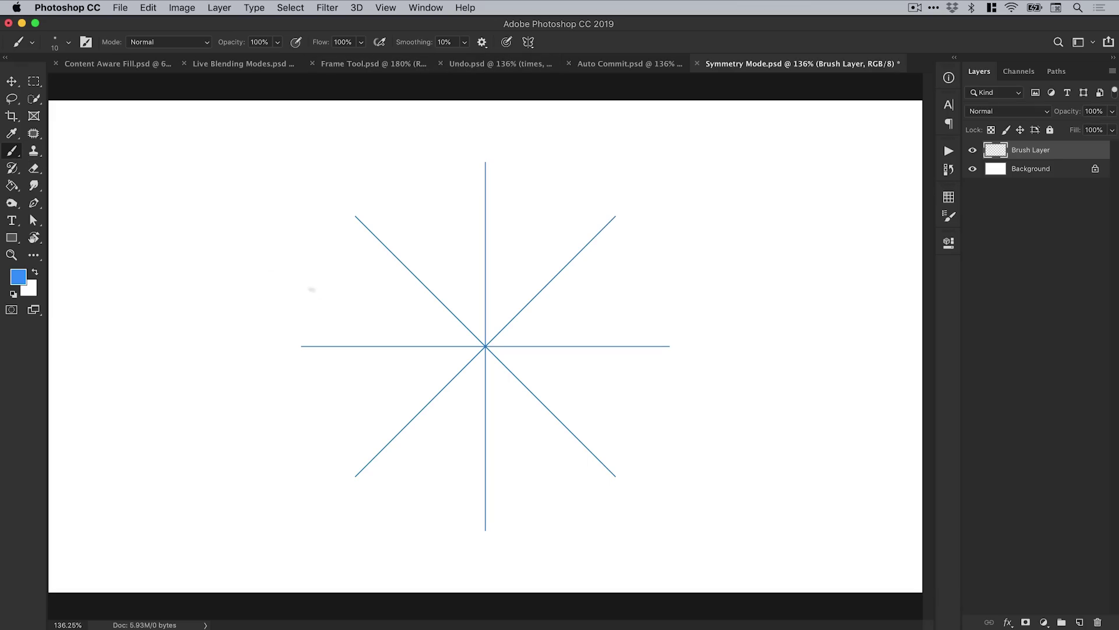
Paint blue mandala loops, then change the foreground to magenta and overlay thick magenta strokes.
{"action": "mouse_move", "coordinate": [343, 309]}
{"action": "left_mouse_down"}
{"action": "mouse_move", "coordinate": [396, 313]}
{"action": "mouse_move", "coordinate": [383, 224]}
{"action": "mouse_move", "coordinate": [402, 180]}
{"action": "mouse_move", "coordinate": [442, 201]}
{"action": "mouse_move", "coordinate": [505, 339]}
{"action": "mouse_move", "coordinate": [409, 318]}
{"action": "mouse_move", "coordinate": [320, 254]}
{"action": "mouse_move", "coordinate": [267, 254]}
{"action": "mouse_move", "coordinate": [256, 327]}
{"action": "mouse_move", "coordinate": [366, 351]}
{"action": "left_mouse_up"}
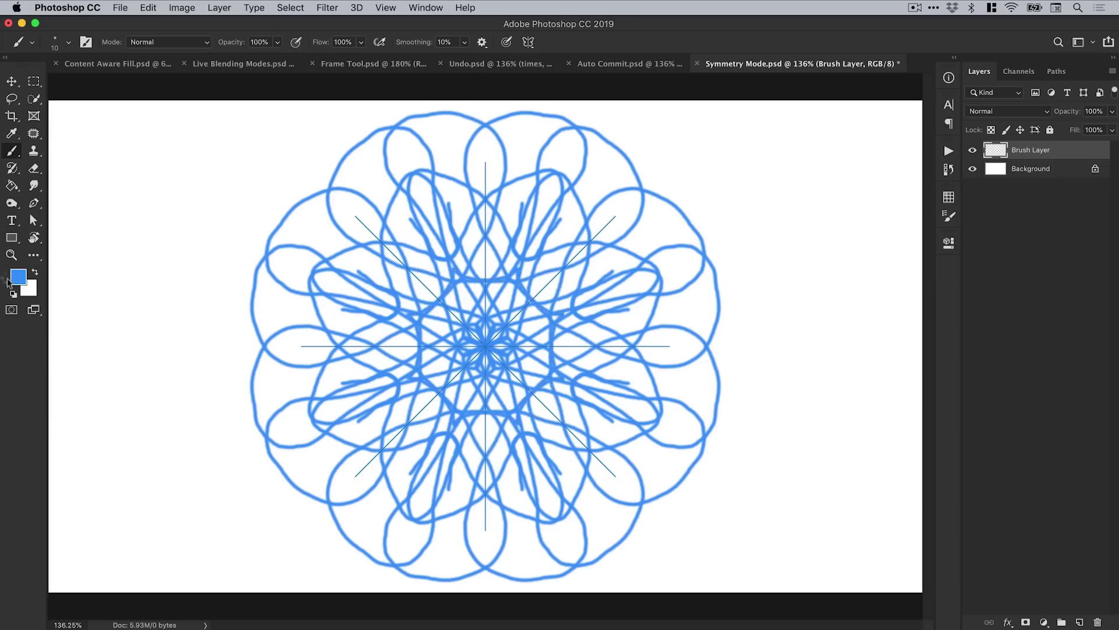
{"action": "left_click", "coordinate": [22, 281]}
{"action": "left_click_drag", "start_coordinate": [666, 328], "coordinate": [666, 317]}
{"action": "left_click", "coordinate": [781, 298]}
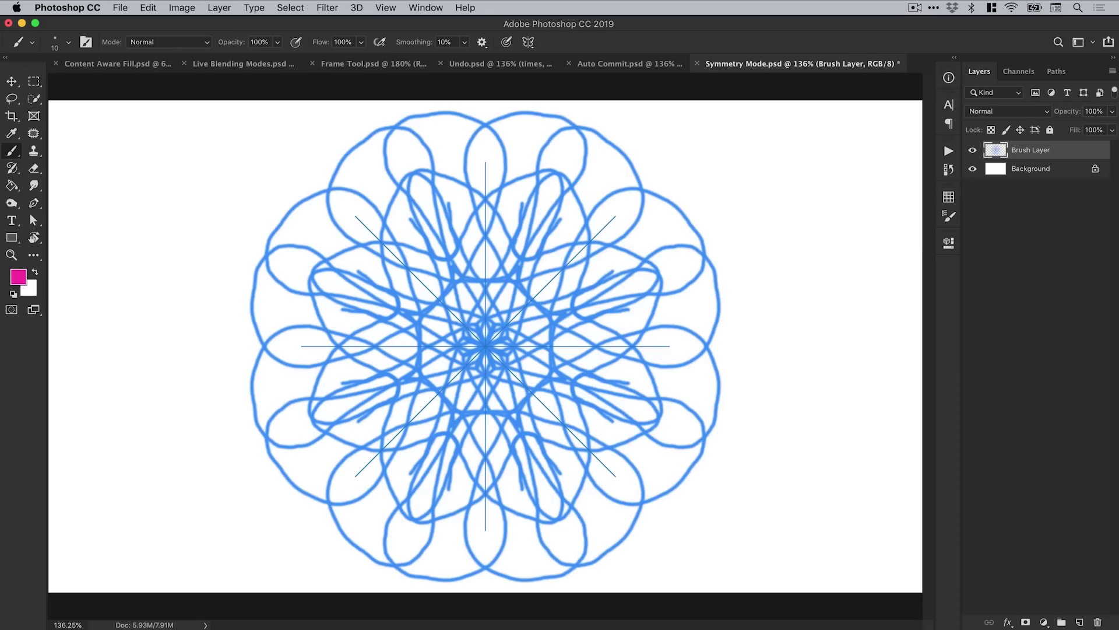
{"action": "mouse_move", "coordinate": [472, 308]}
{"action": "left_mouse_down"}
{"action": "mouse_move", "coordinate": [400, 274]}
{"action": "mouse_move", "coordinate": [349, 215]}
{"action": "mouse_move", "coordinate": [295, 274]}
{"action": "mouse_move", "coordinate": [291, 350]}
{"action": "mouse_move", "coordinate": [271, 309]}
{"action": "mouse_move", "coordinate": [265, 385]}
{"action": "mouse_move", "coordinate": [350, 256]}
{"action": "mouse_move", "coordinate": [385, 344]}
{"action": "mouse_move", "coordinate": [485, 346]}
{"action": "left_mouse_up"}
{"action": "key", "text": "v"}
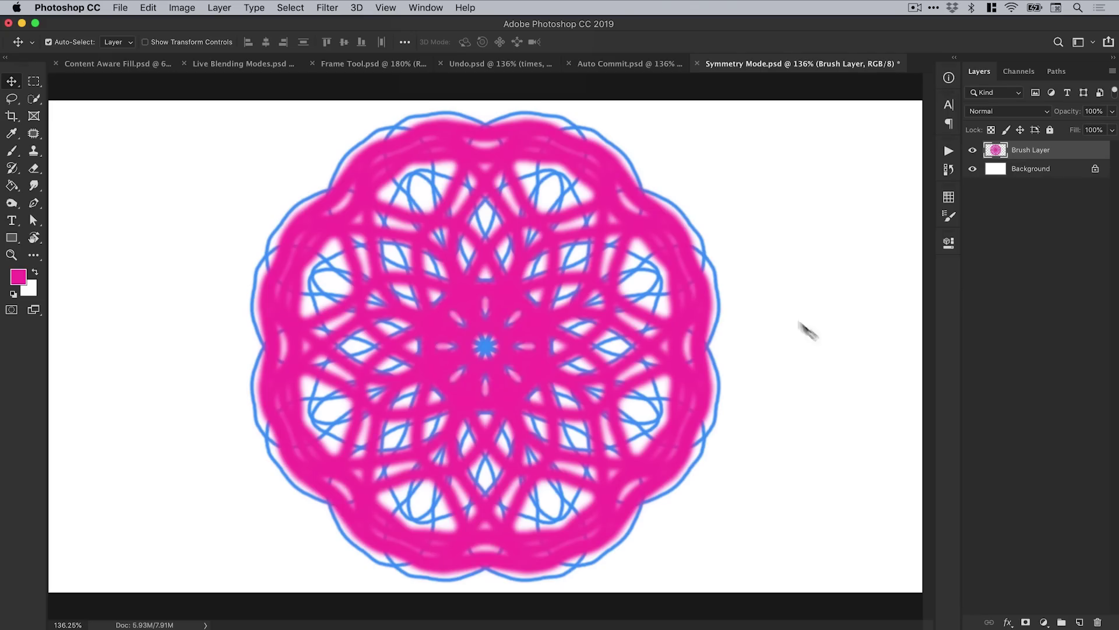
{"action": "left_click", "coordinate": [436, 6]}
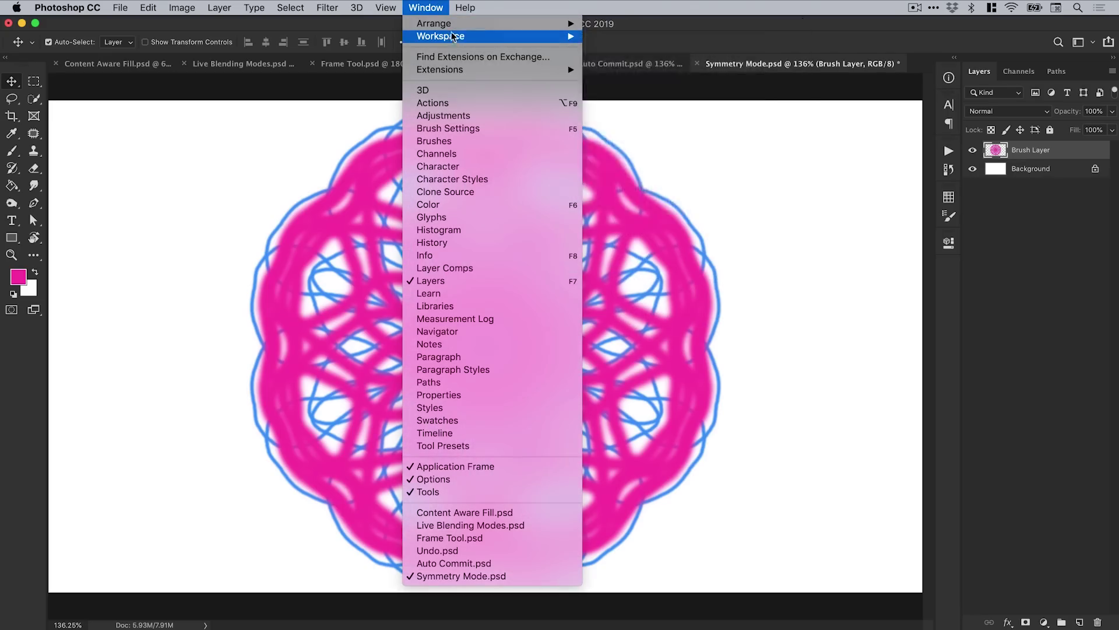
{"action": "mouse_move", "coordinate": [453, 36]}
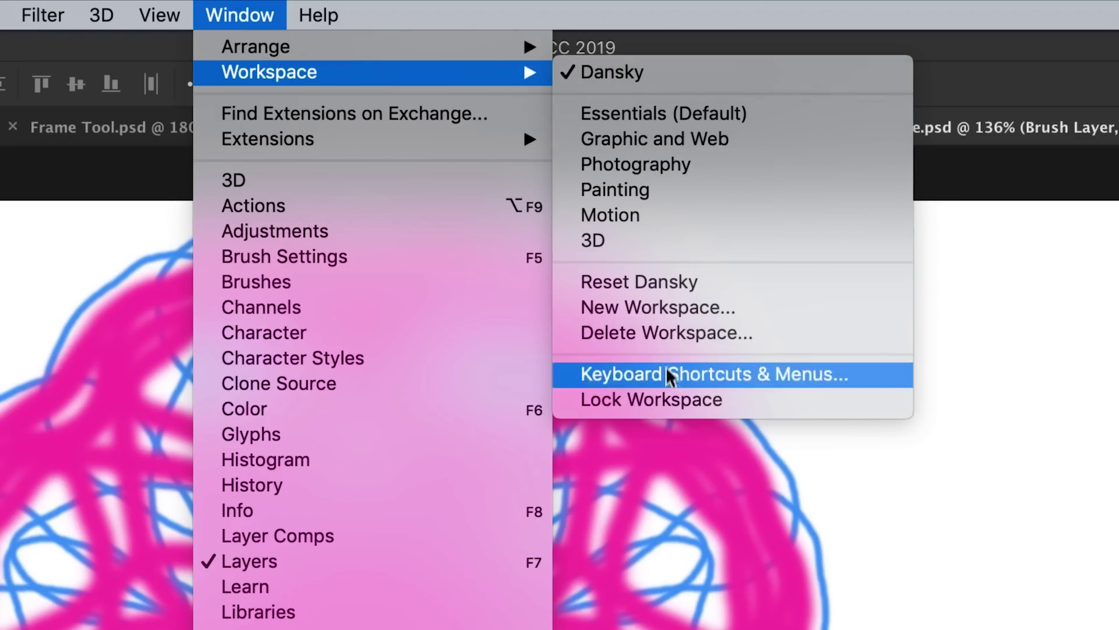
{"action": "left_click", "coordinate": [669, 397]}
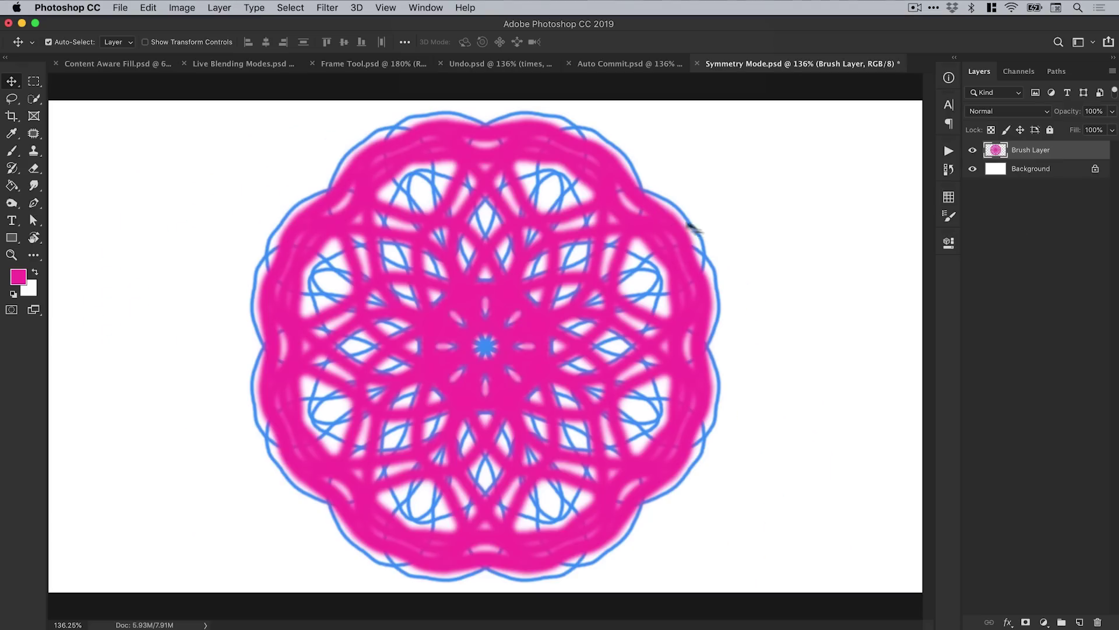
{"action": "left_click", "coordinate": [949, 151]}
{"action": "left_click", "coordinate": [949, 151]}
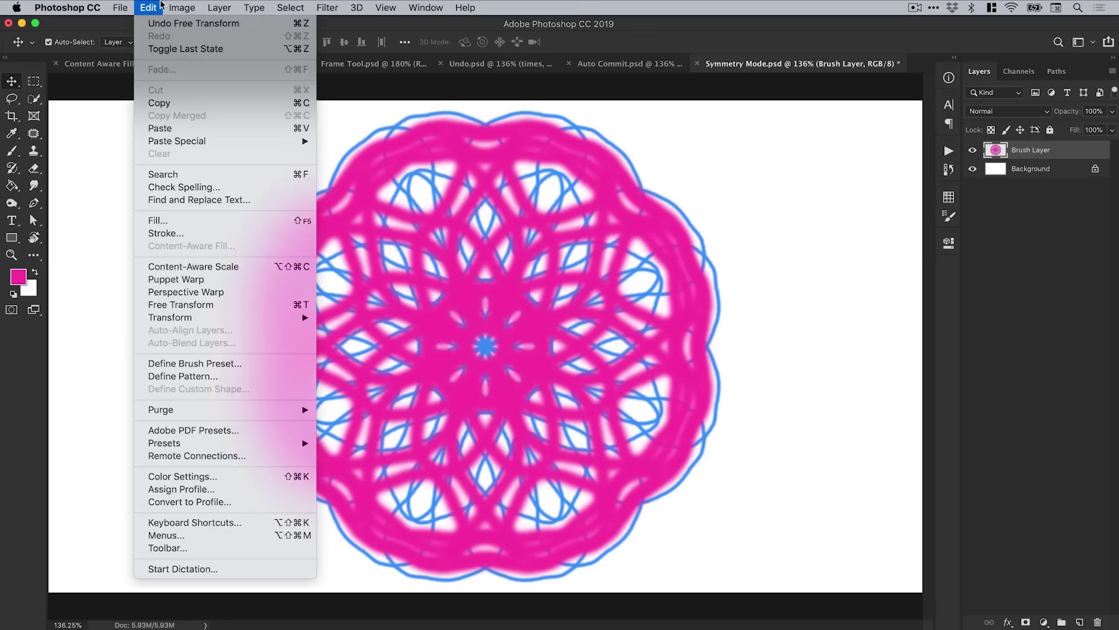
Free-transform the mandala layer, dragging a corner handle inward to shrink it.
{"action": "left_click", "coordinate": [177, 304]}
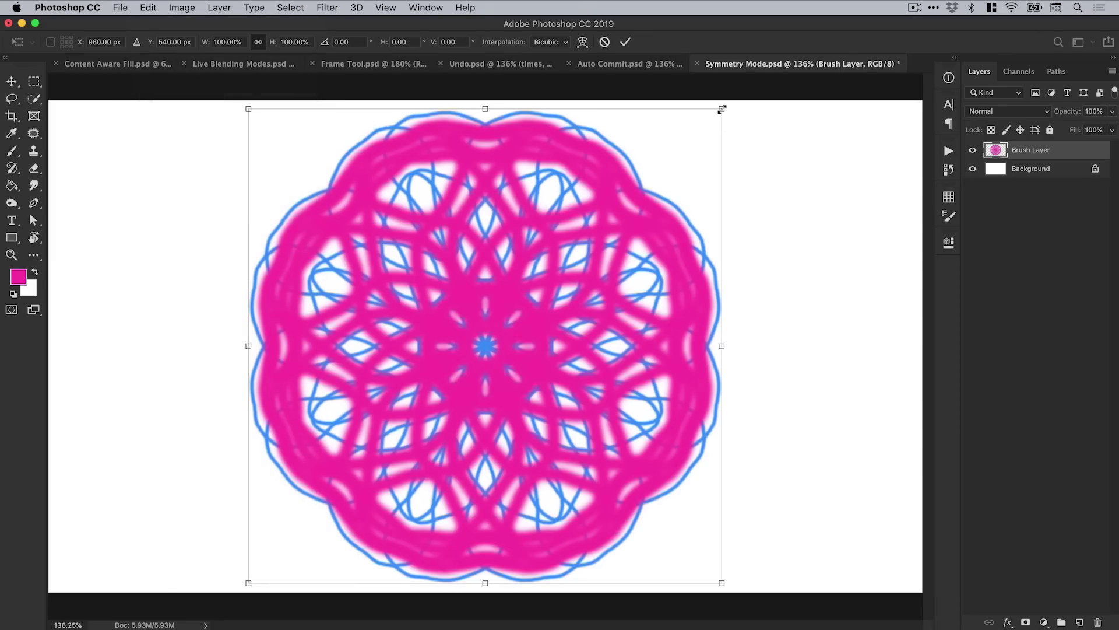
{"action": "left_click_drag", "start_coordinate": [722, 110], "coordinate": [484, 368]}
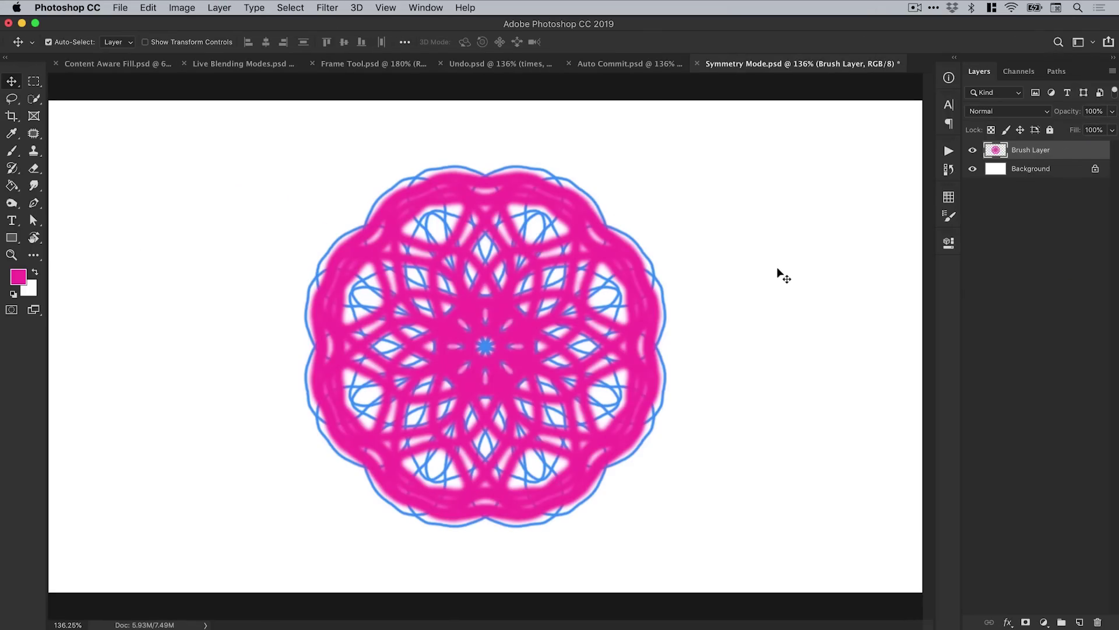
Show the Color panel in Hue Cube mode and pick a purple foreground colour.
{"action": "left_click", "coordinate": [434, 4]}
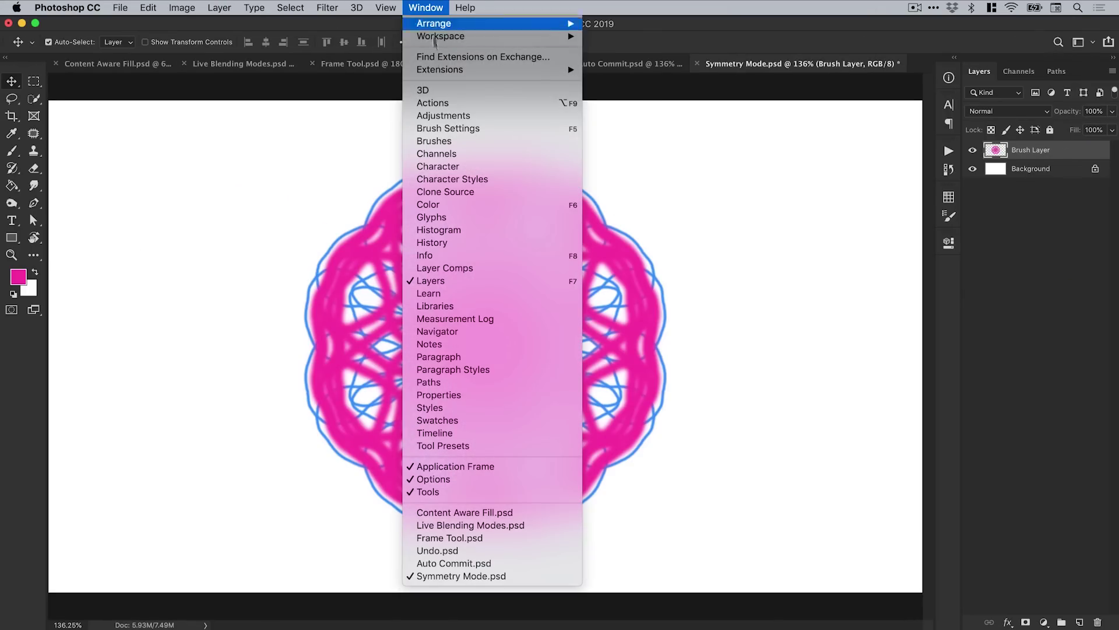
{"action": "left_click", "coordinate": [443, 205]}
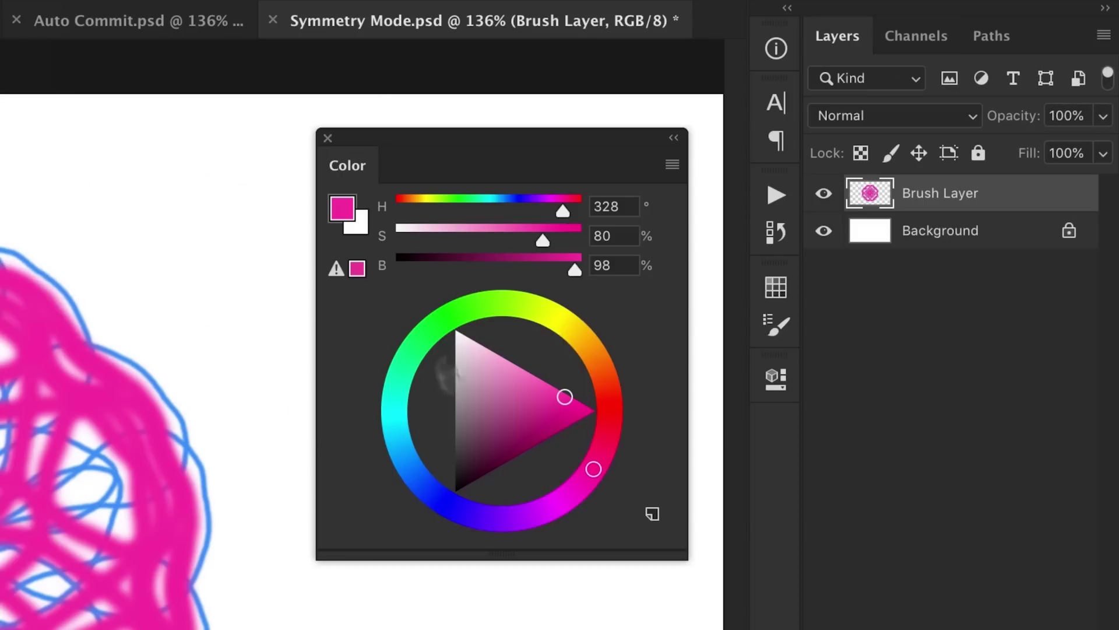
{"action": "left_click", "coordinate": [673, 166]}
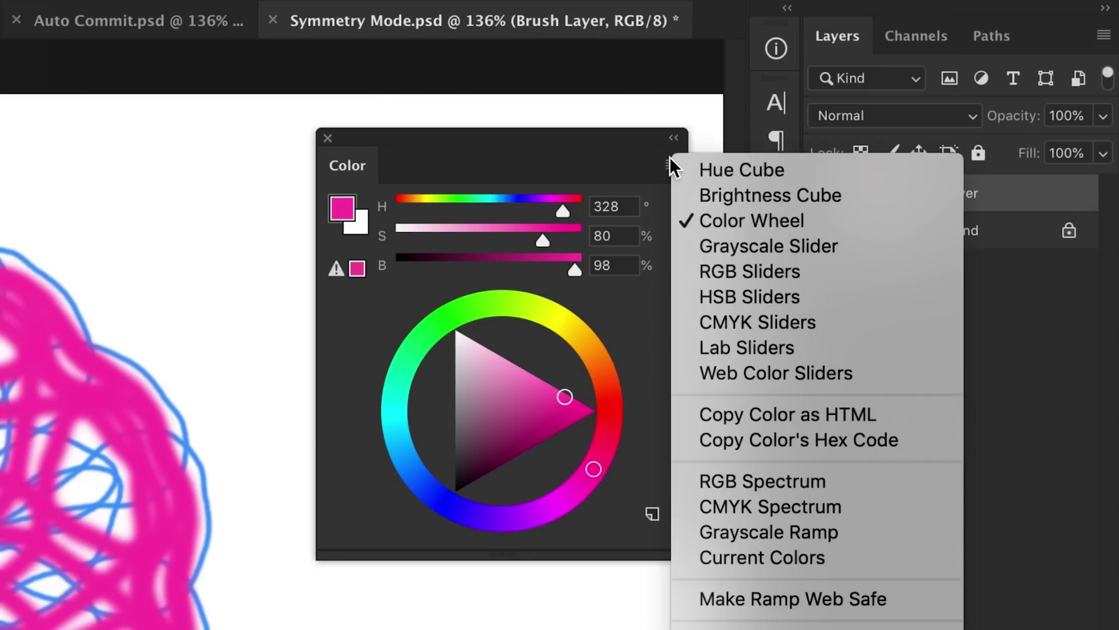
{"action": "left_click", "coordinate": [700, 169]}
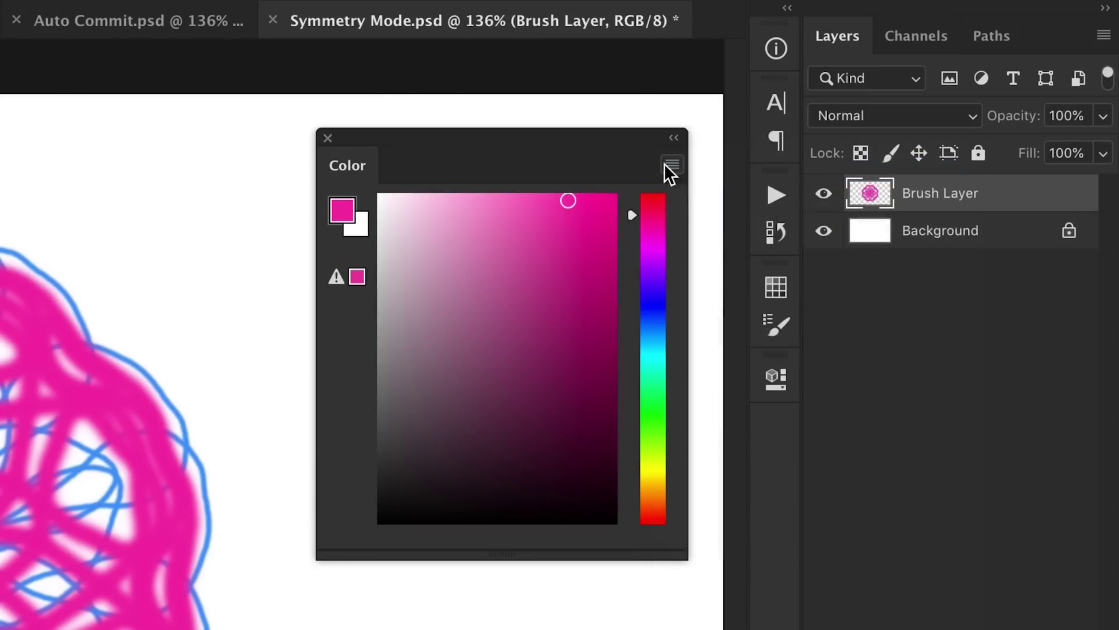
{"action": "left_click", "coordinate": [665, 165]}
{"action": "left_click", "coordinate": [554, 265]}
{"action": "mouse_move", "coordinate": [554, 265]}
{"action": "left_mouse_down"}
{"action": "mouse_move", "coordinate": [492, 337]}
{"action": "mouse_move", "coordinate": [450, 470]}
{"action": "mouse_move", "coordinate": [559, 325]}
{"action": "mouse_move", "coordinate": [596, 244]}
{"action": "mouse_move", "coordinate": [445, 250]}
{"action": "mouse_move", "coordinate": [487, 475]}
{"action": "mouse_move", "coordinate": [444, 457]}
{"action": "mouse_move", "coordinate": [530, 279]}
{"action": "mouse_move", "coordinate": [558, 349]}
{"action": "mouse_move", "coordinate": [537, 386]}
{"action": "left_mouse_up"}
{"action": "mouse_move", "coordinate": [647, 263]}
{"action": "left_mouse_down"}
{"action": "mouse_move", "coordinate": [653, 348]}
{"action": "mouse_move", "coordinate": [653, 274]}
{"action": "left_mouse_up"}
Switch the Color panel to Color Wheel and tune the foreground to muted purple (H 257°, S 45%, B 71%).
{"action": "left_click", "coordinate": [672, 166]}
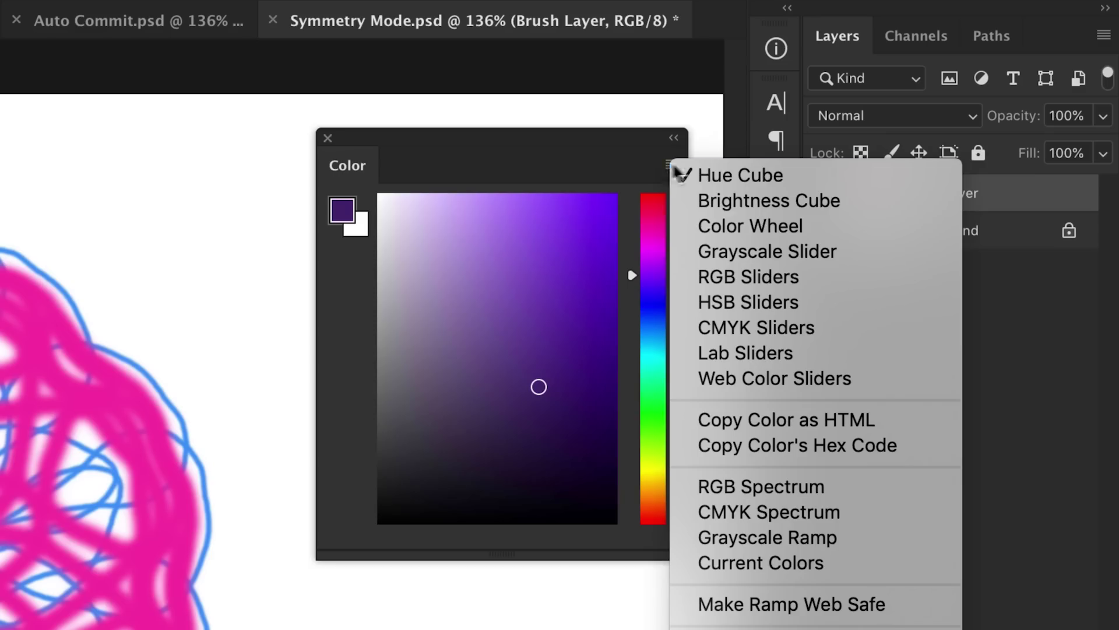
{"action": "left_click", "coordinate": [702, 225]}
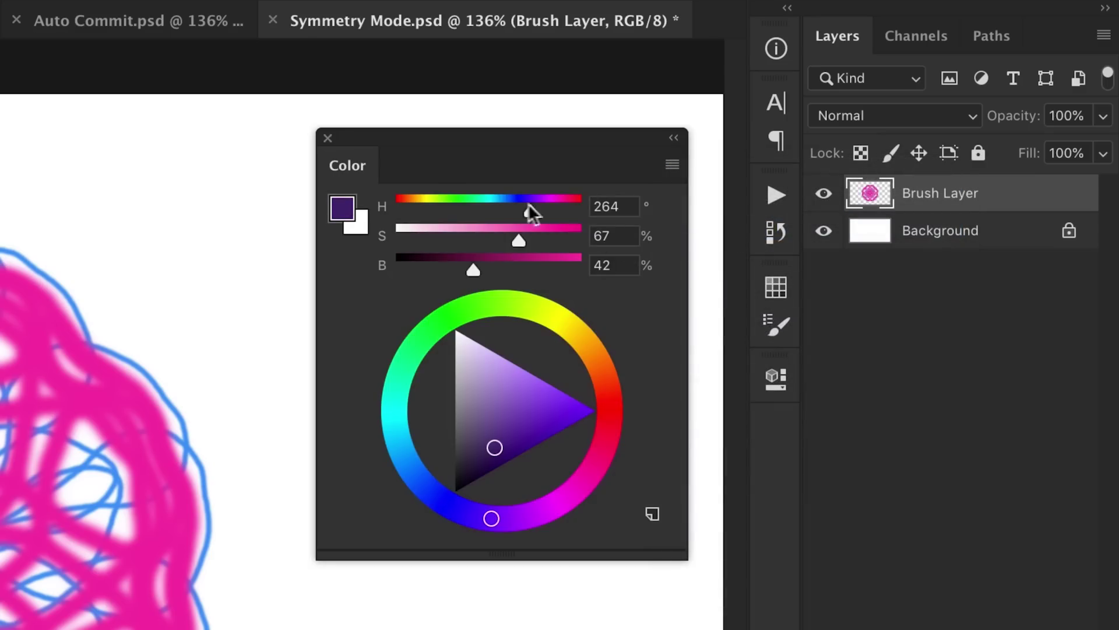
{"action": "mouse_move", "coordinate": [493, 448]}
{"action": "left_mouse_down"}
{"action": "mouse_move", "coordinate": [545, 400]}
{"action": "mouse_move", "coordinate": [467, 342]}
{"action": "mouse_move", "coordinate": [540, 405]}
{"action": "mouse_move", "coordinate": [535, 424]}
{"action": "mouse_move", "coordinate": [470, 460]}
{"action": "mouse_move", "coordinate": [588, 409]}
{"action": "left_mouse_up"}
{"action": "mouse_move", "coordinate": [494, 517]}
{"action": "left_mouse_down"}
{"action": "mouse_move", "coordinate": [595, 460]}
{"action": "mouse_move", "coordinate": [483, 304]}
{"action": "mouse_move", "coordinate": [396, 332]}
{"action": "mouse_move", "coordinate": [587, 346]}
{"action": "mouse_move", "coordinate": [460, 510]}
{"action": "mouse_move", "coordinate": [474, 305]}
{"action": "mouse_move", "coordinate": [562, 499]}
{"action": "mouse_move", "coordinate": [444, 312]}
{"action": "mouse_move", "coordinate": [594, 461]}
{"action": "mouse_move", "coordinate": [397, 357]}
{"action": "left_mouse_up"}
{"action": "left_click", "coordinate": [454, 210]}
{"action": "left_click_drag", "start_coordinate": [469, 207], "coordinate": [526, 211]}
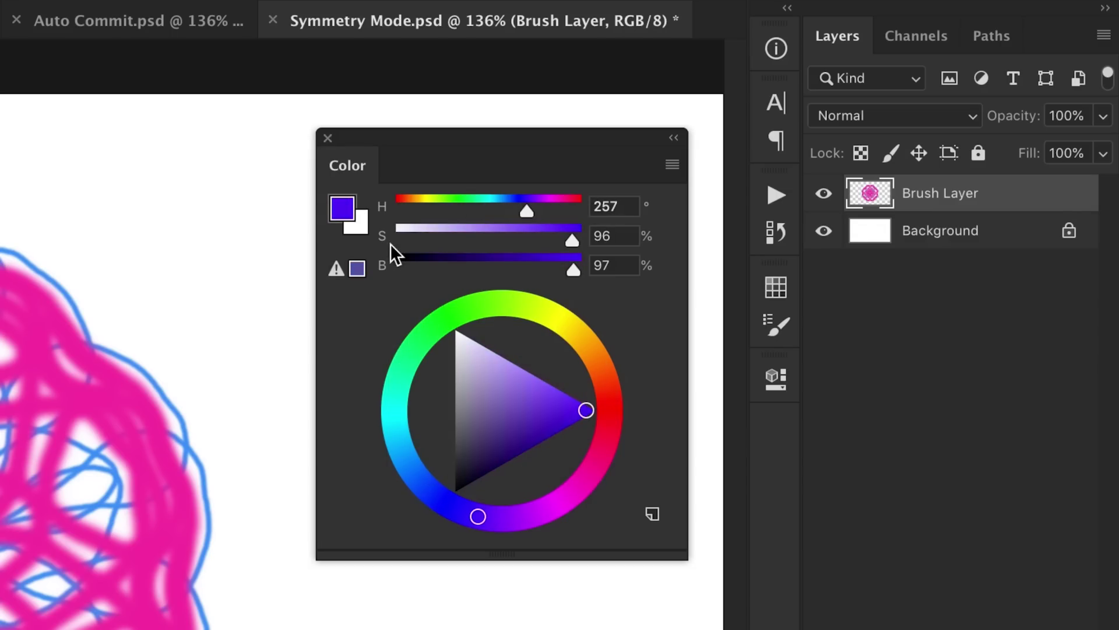
{"action": "mouse_move", "coordinate": [396, 265]}
{"action": "left_mouse_down"}
{"action": "mouse_move", "coordinate": [530, 270]}
{"action": "mouse_move", "coordinate": [477, 269]}
{"action": "mouse_move", "coordinate": [507, 239]}
{"action": "mouse_move", "coordinate": [439, 237]}
{"action": "mouse_move", "coordinate": [499, 245]}
{"action": "mouse_move", "coordinate": [481, 240]}
{"action": "left_mouse_up"}
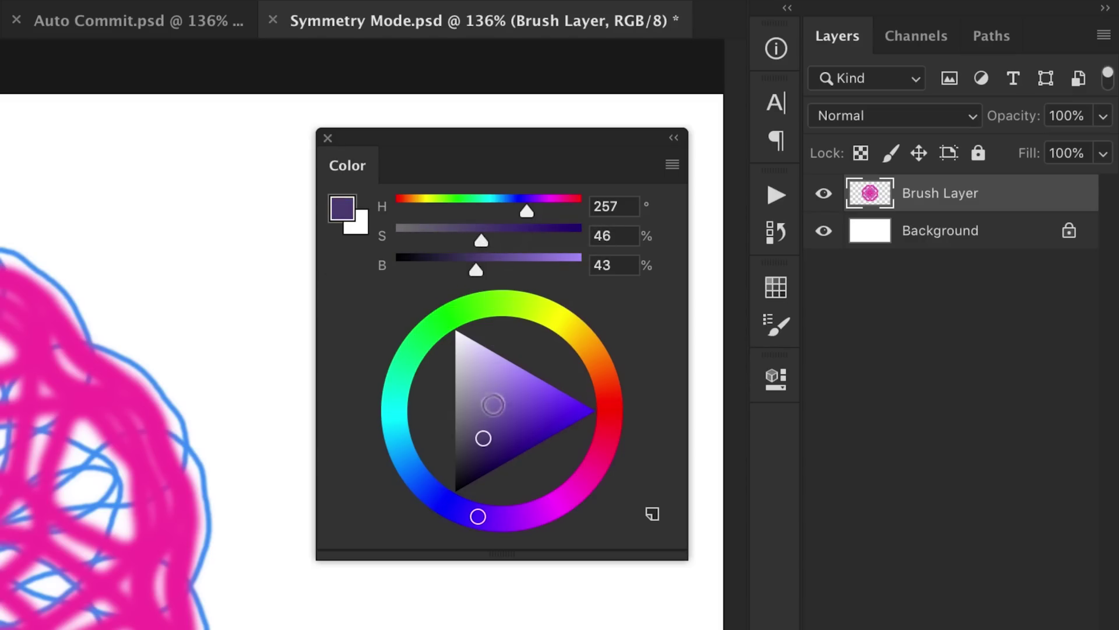
{"action": "mouse_move", "coordinate": [493, 406]}
{"action": "left_mouse_down"}
{"action": "mouse_move", "coordinate": [464, 355]}
{"action": "mouse_move", "coordinate": [512, 400]}
{"action": "mouse_move", "coordinate": [500, 400]}
{"action": "left_mouse_up"}
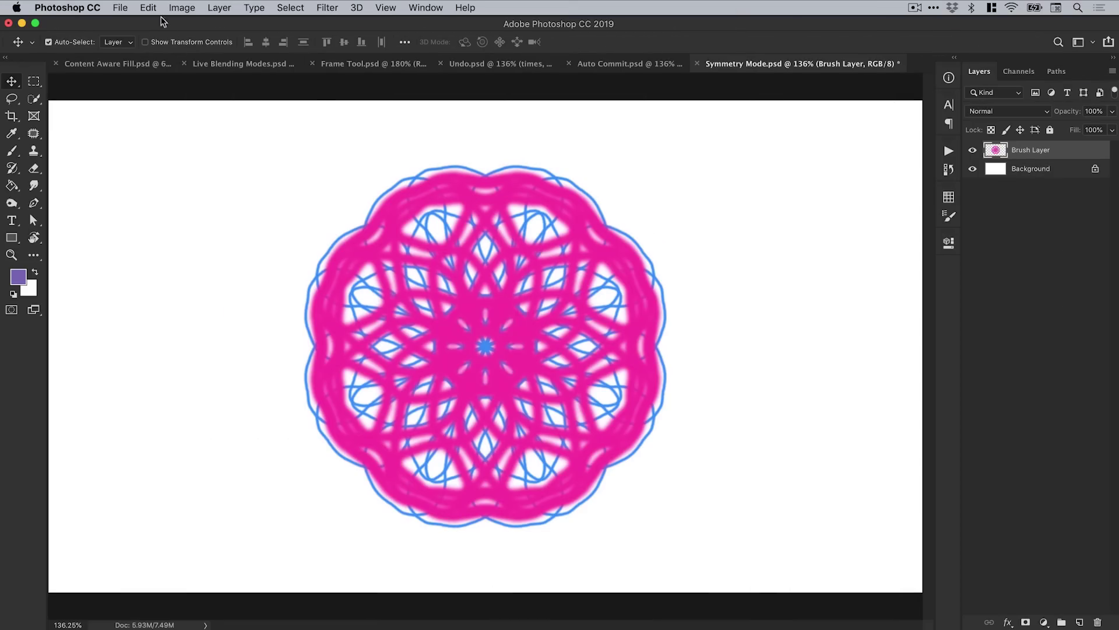
Free-transform the mandala with its reference point moved to top centre (X 960, Y 139 px).
{"action": "left_click", "coordinate": [149, 8]}
{"action": "left_click", "coordinate": [190, 305]}
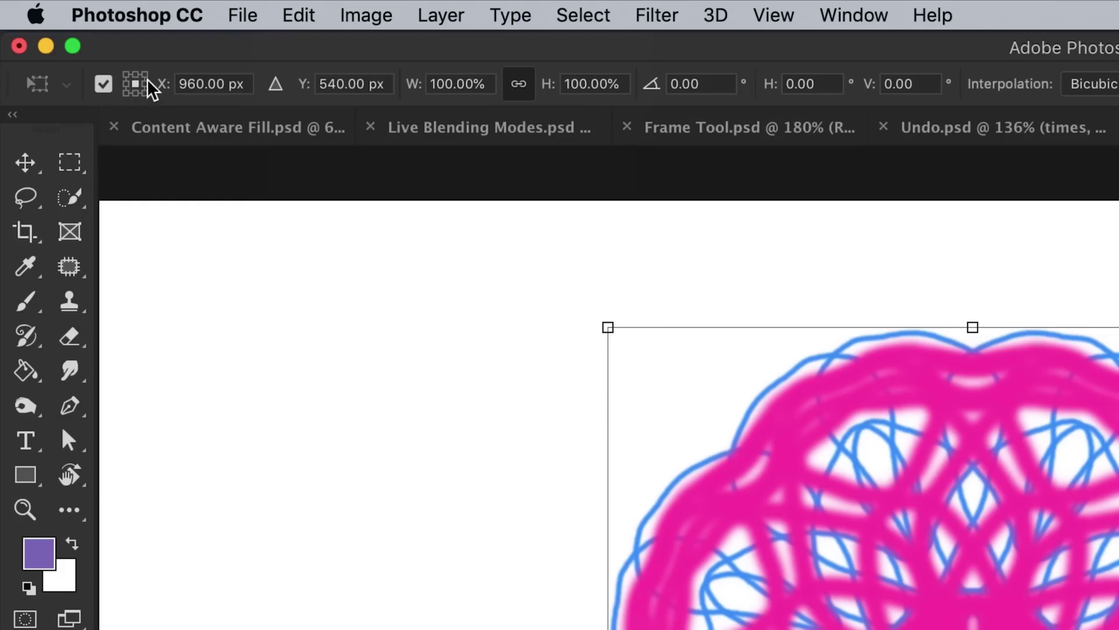
{"action": "left_click", "coordinate": [145, 75]}
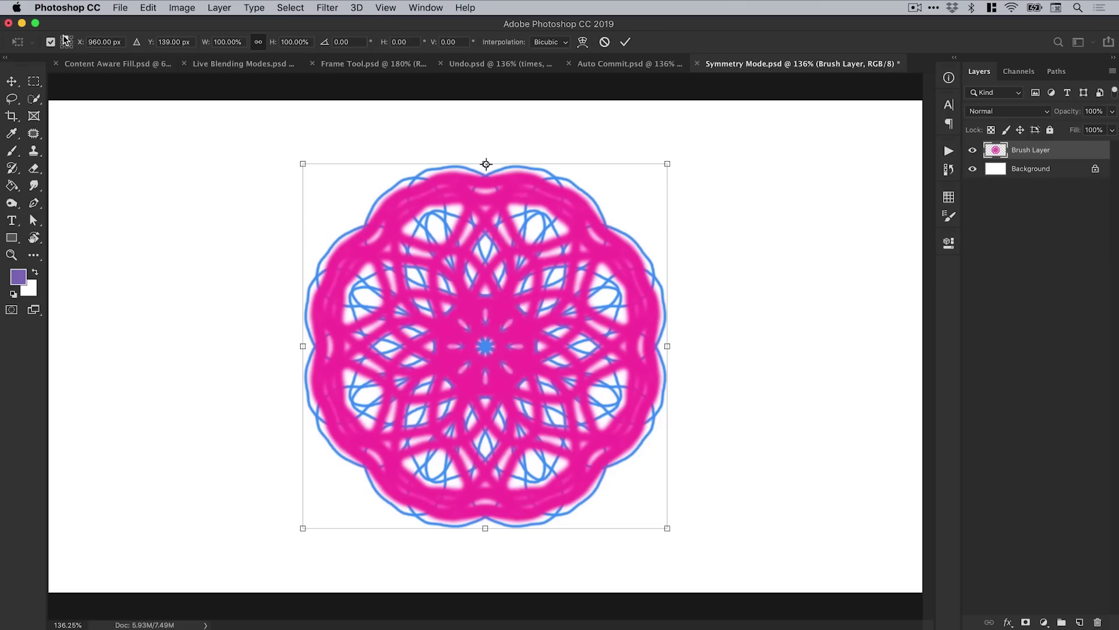